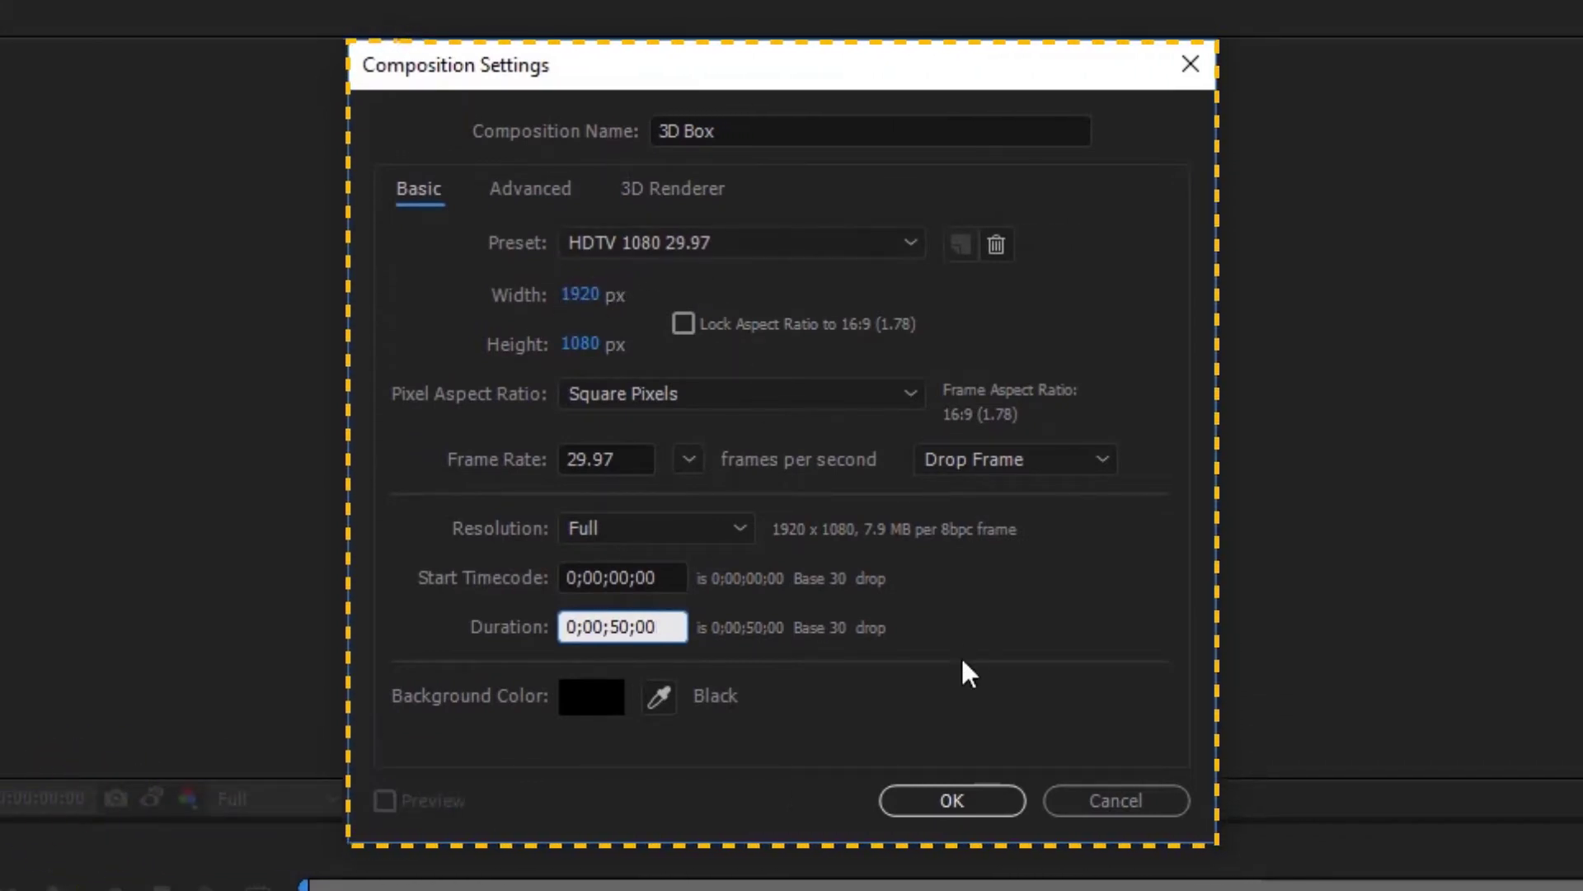
- Confirm the '3D Box' composition at 1920×1080, 29.97 fps and 50 seconds
{"action": "left_click", "coordinate": [949, 803]}
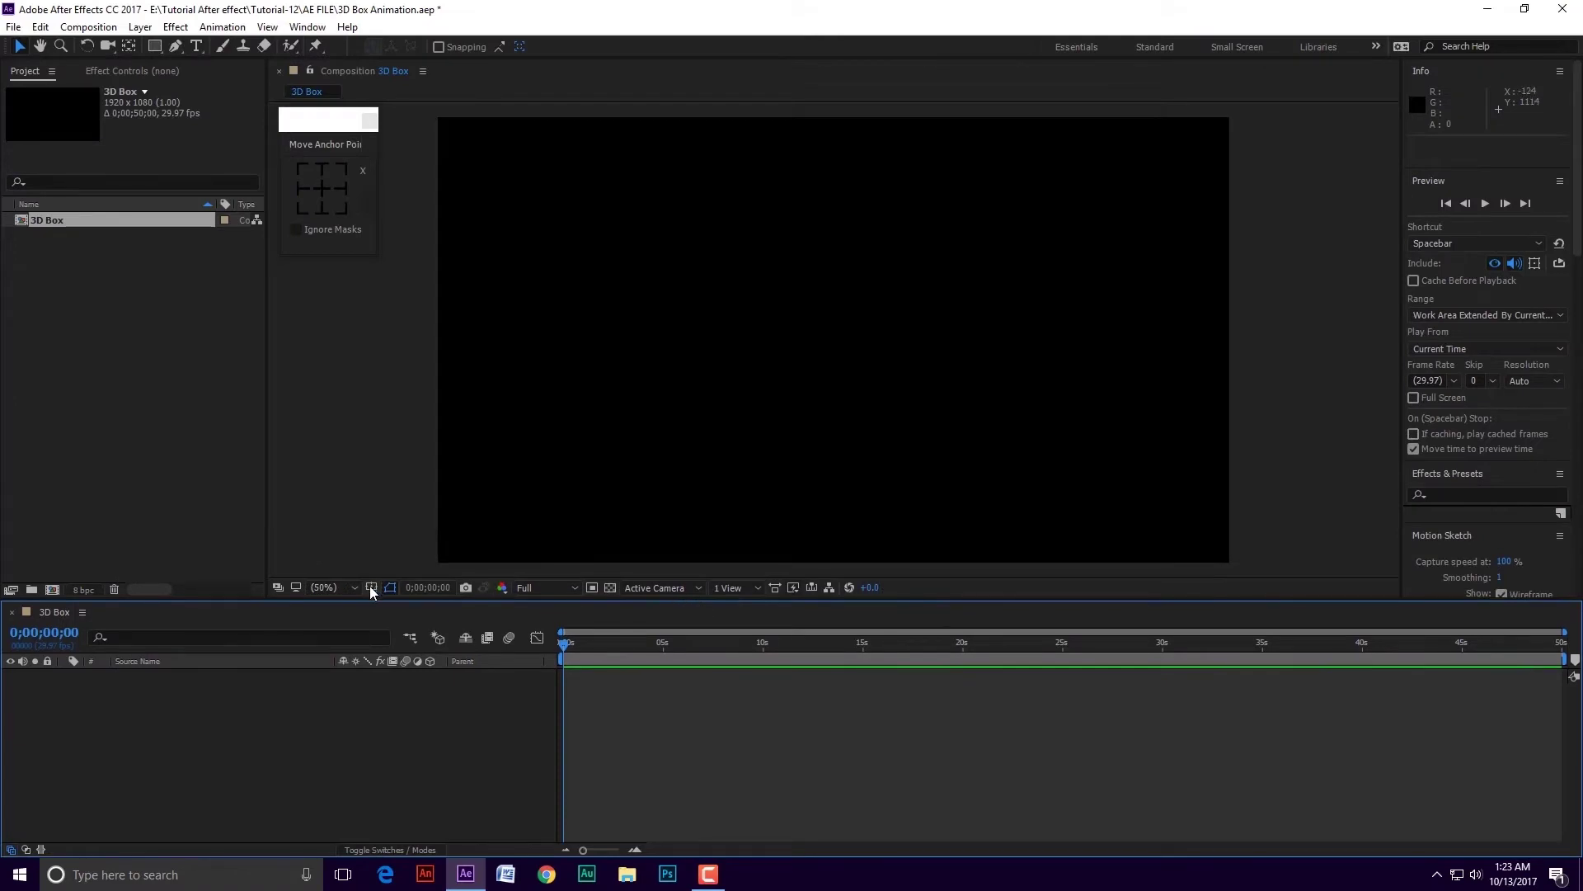
- Show the title/action safe guides and set the Rectangle tool's stroke to None
{"action": "left_click", "coordinate": [371, 587]}
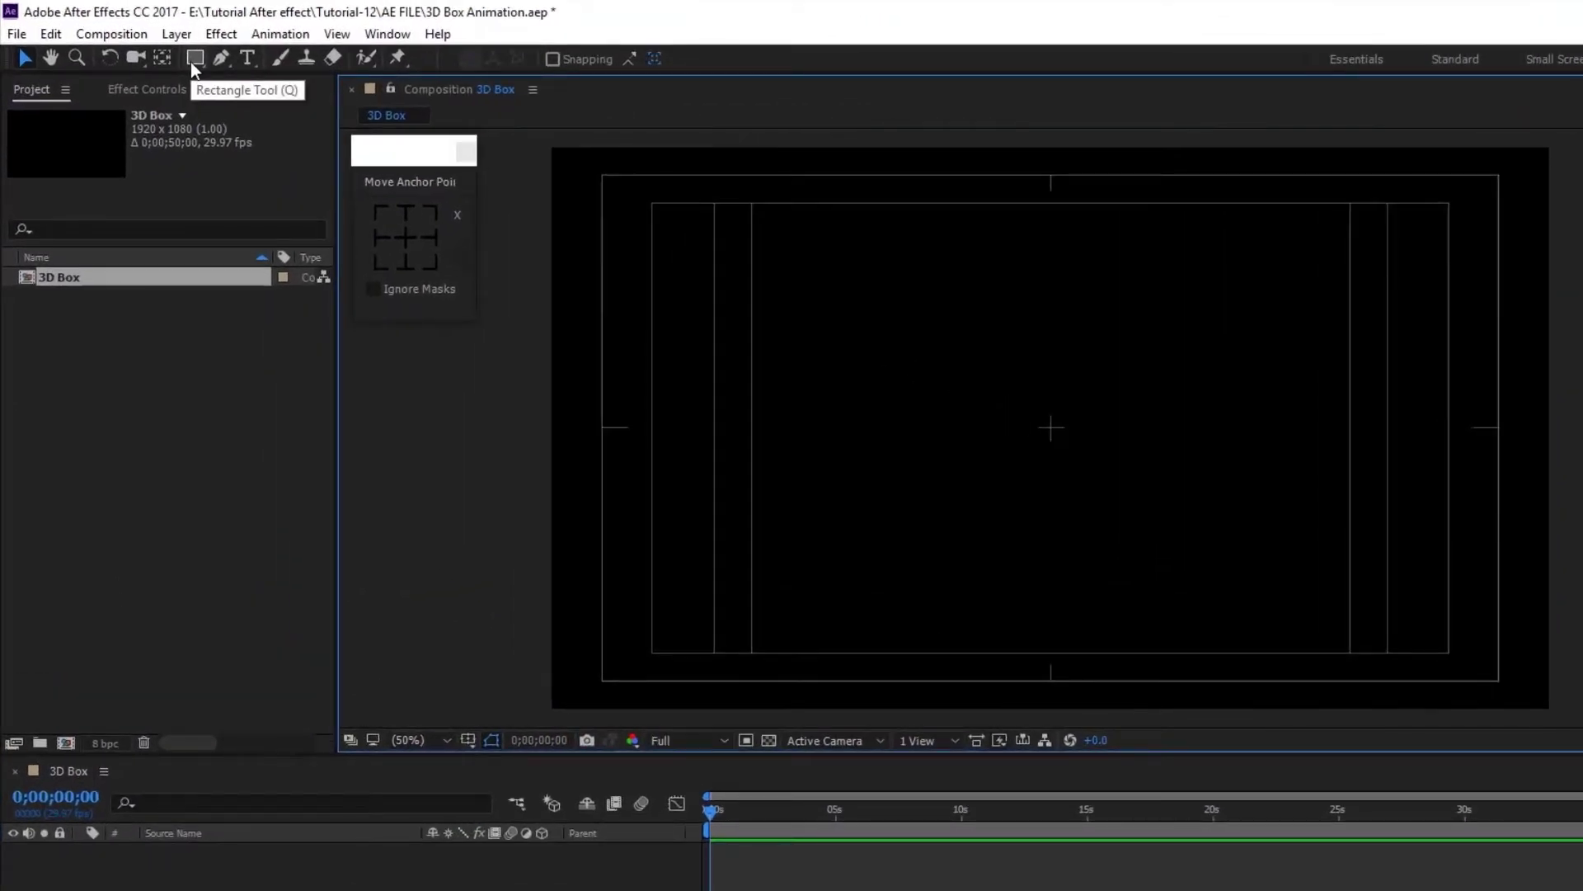
{"action": "left_click", "coordinate": [190, 62]}
{"action": "left_click", "coordinate": [531, 59]}
{"action": "left_click", "coordinate": [962, 611]}
{"action": "left_click", "coordinate": [601, 59]}
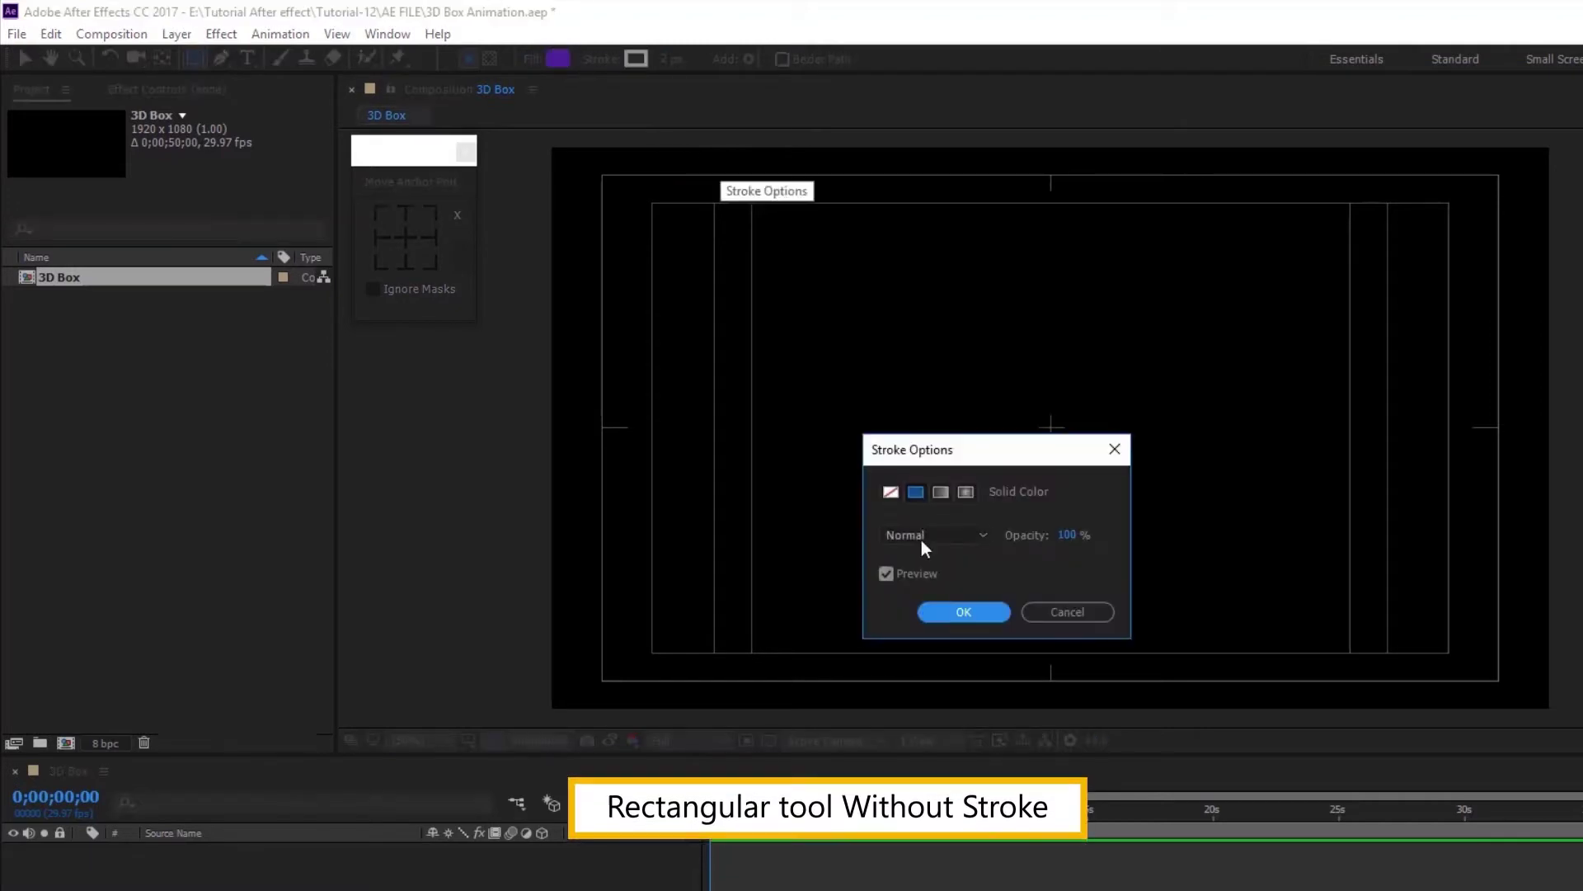
- Draw a stroke-free purple square centred on the composition
{"action": "left_click", "coordinate": [892, 491]}
{"action": "left_click", "coordinate": [962, 612]}
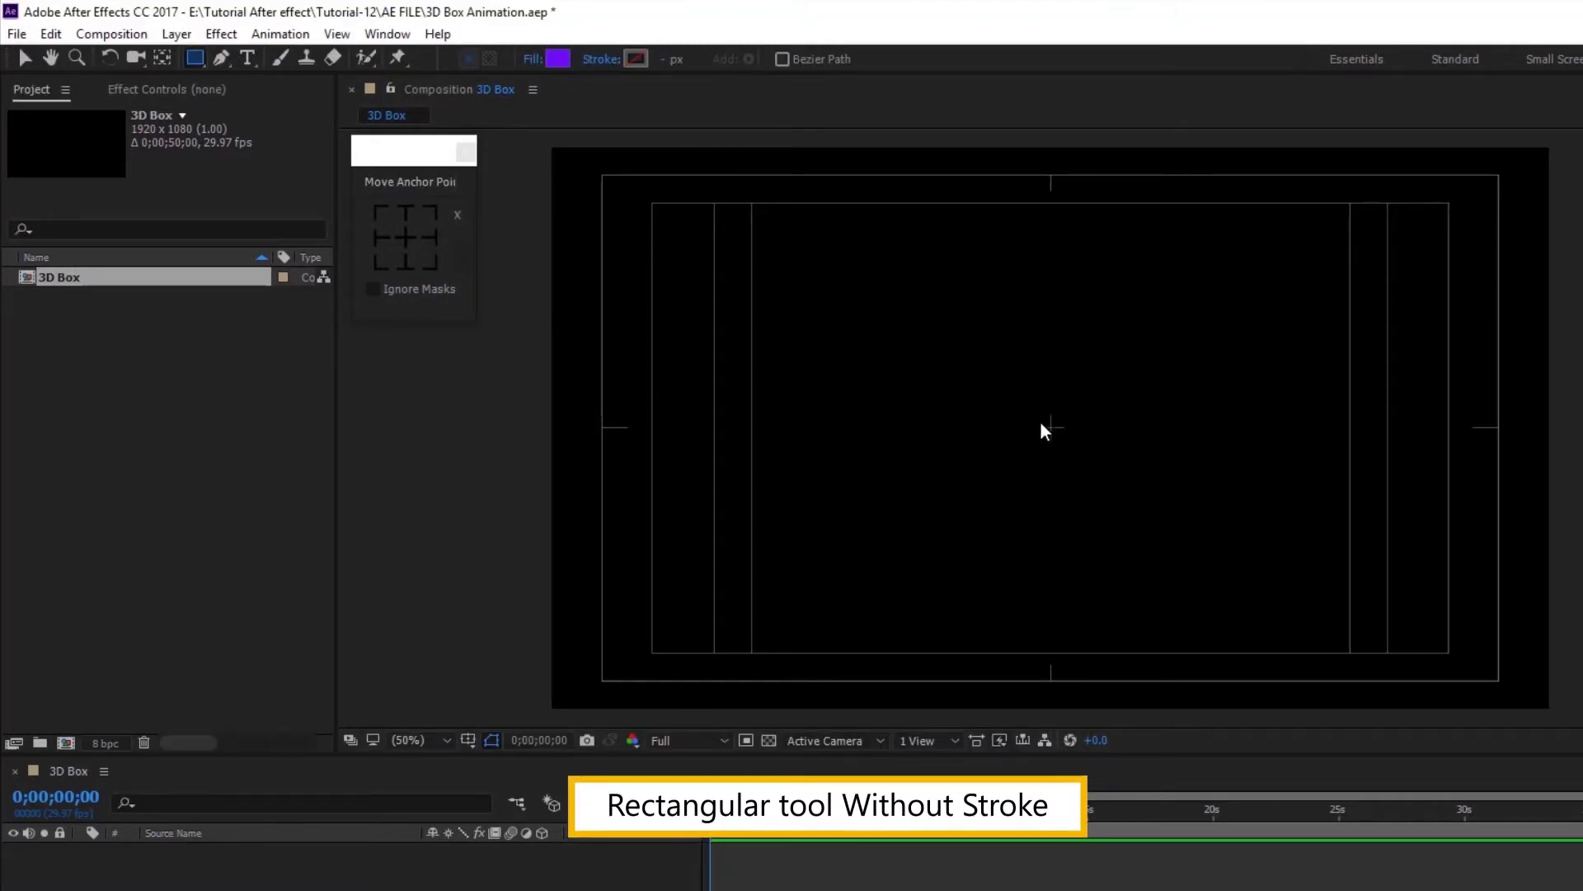
{"action": "left_click_drag", "start_coordinate": [1049, 428], "coordinate": [1159, 520]}
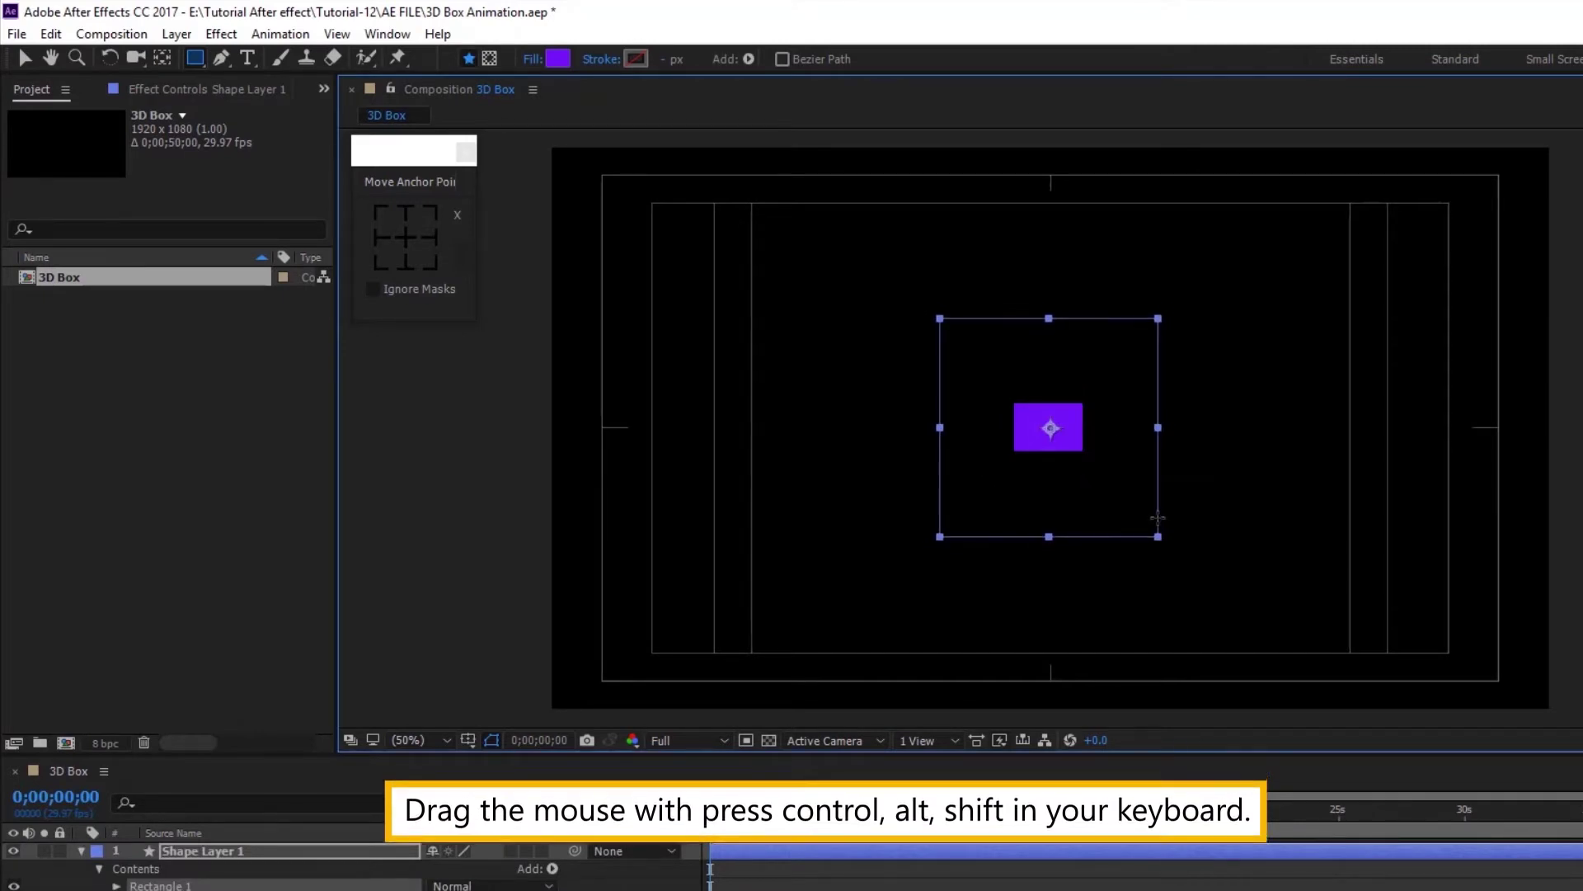
{"action": "left_click_drag", "start_coordinate": [1158, 520], "coordinate": [1157, 528]}
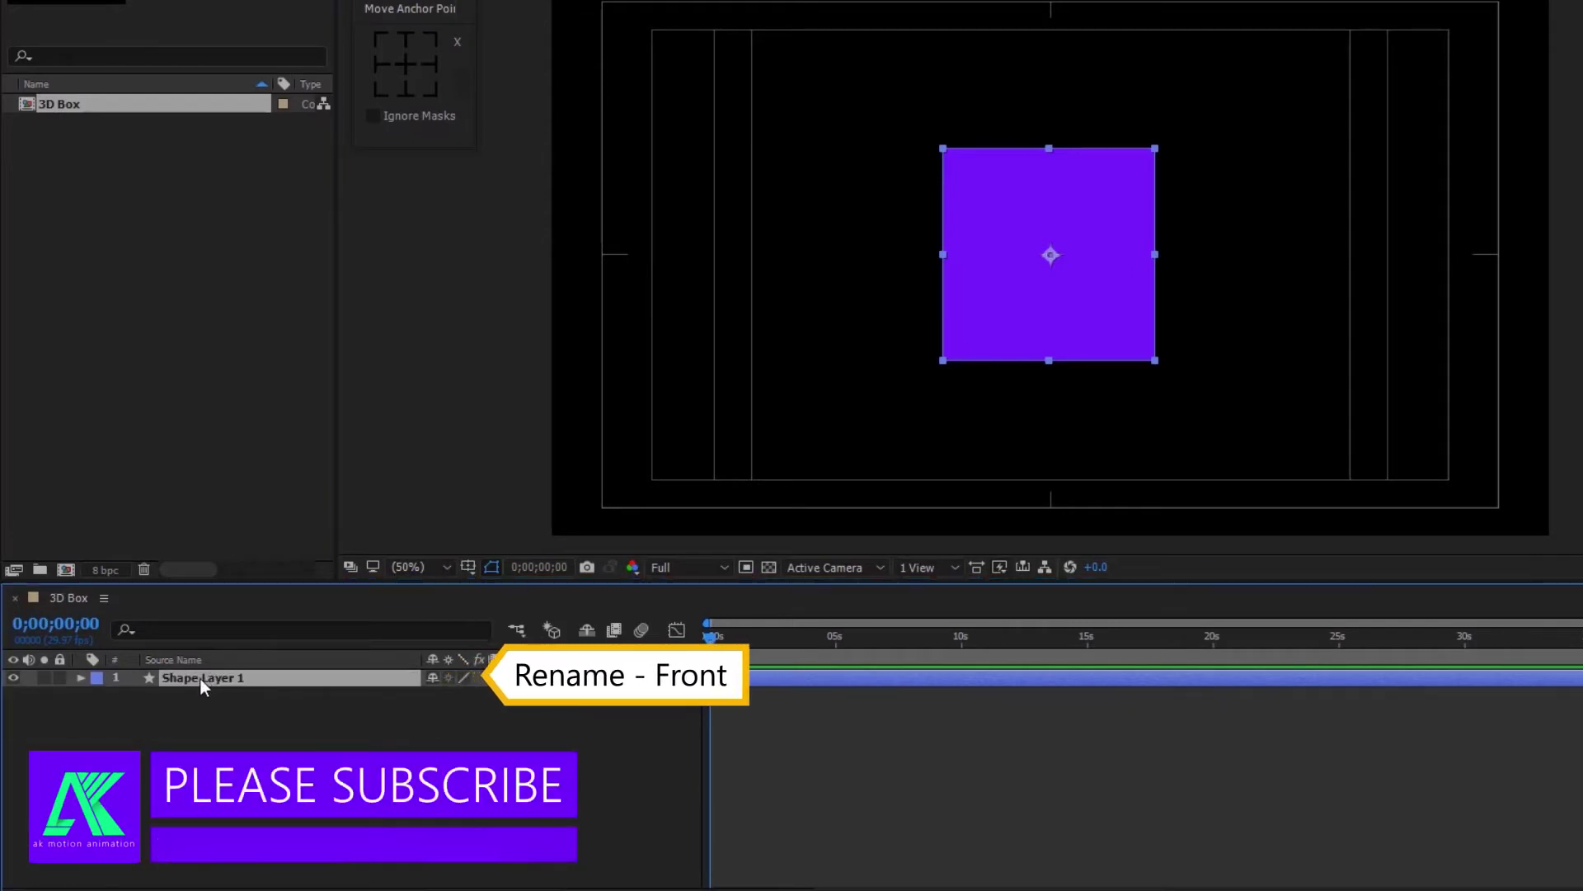
- Rename Shape Layer 1 to 'Front'
{"action": "right_click", "coordinate": [203, 851]}
{"action": "left_click", "coordinate": [245, 663]}
{"action": "type", "text": "Fr"}
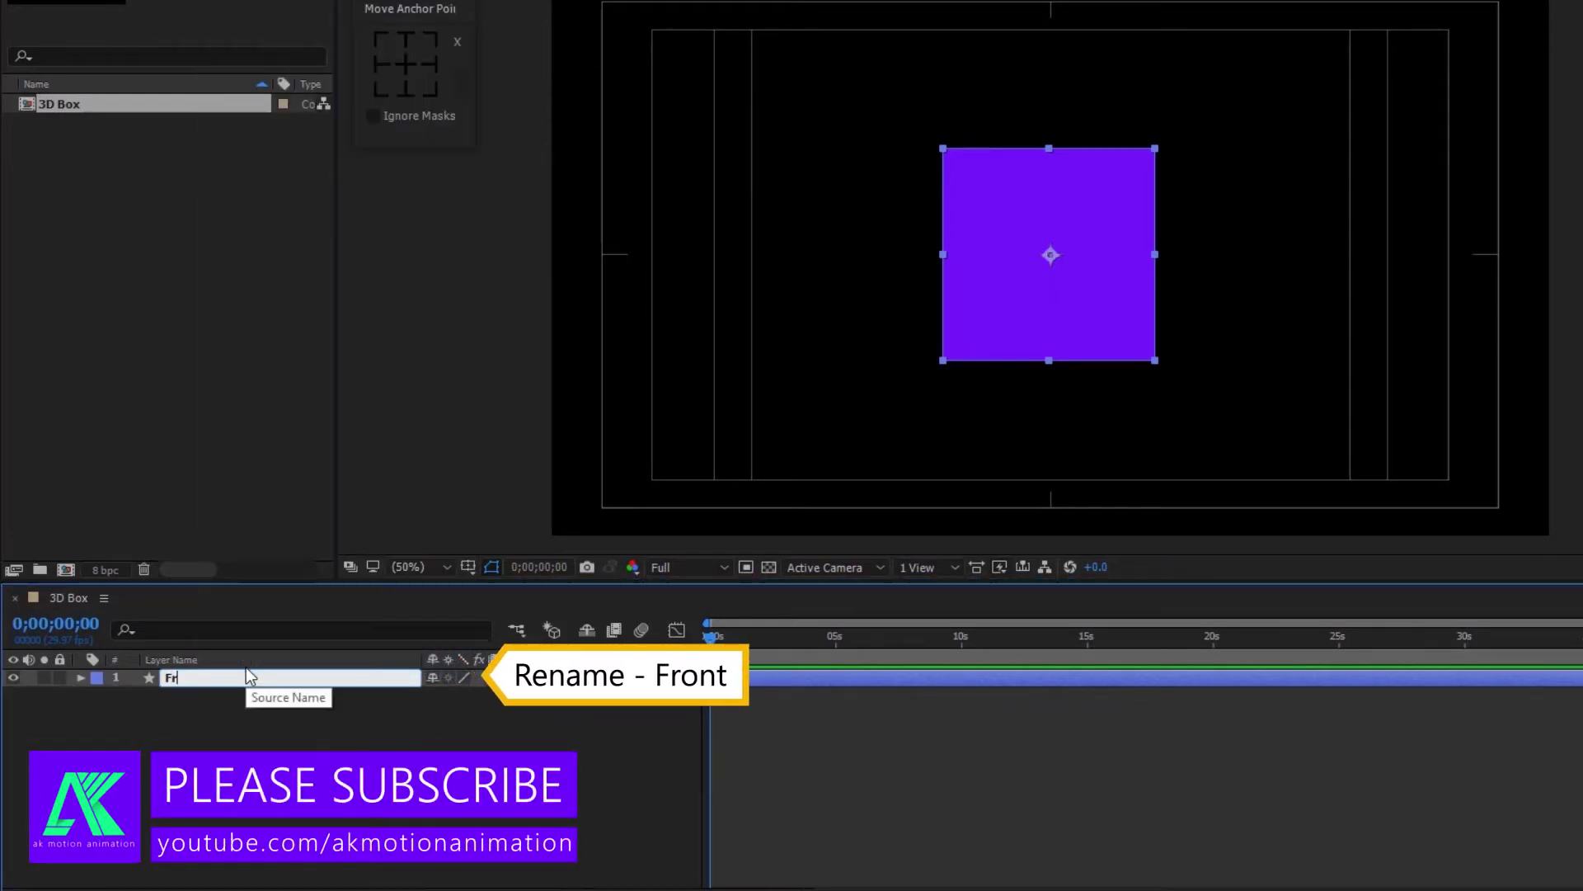
{"action": "type", "text": "ont"}
{"action": "key", "text": "Return"}
- Duplicate Front twice and name the copies 'Right' and 'Left'
{"action": "key", "text": "ctrl+d"}
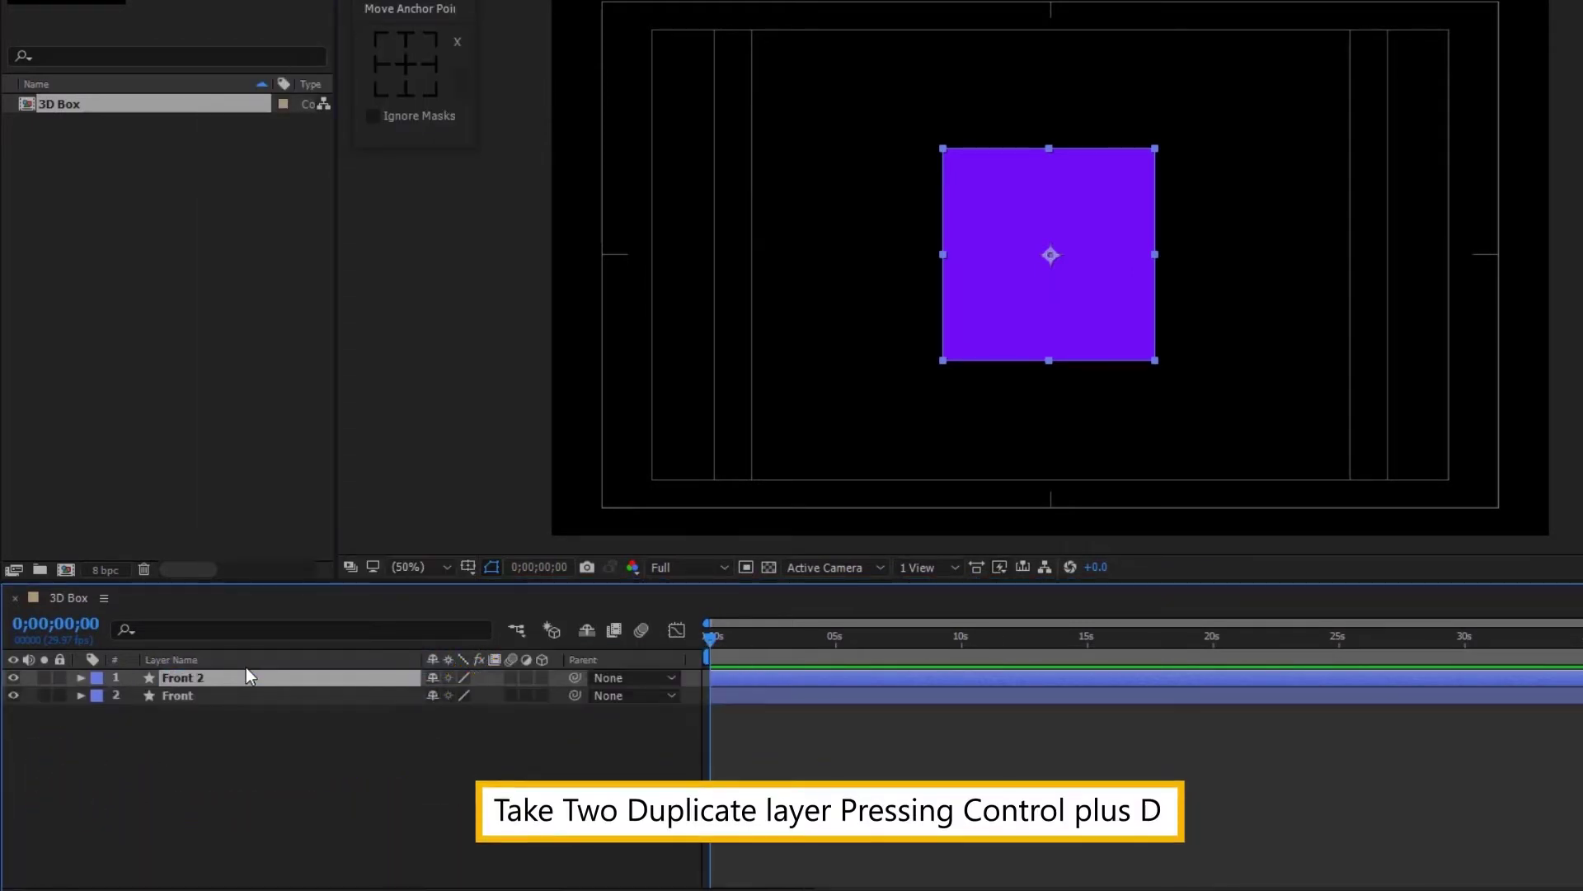
{"action": "key", "text": "ctrl+d"}
{"action": "right_click", "coordinate": [194, 694]}
{"action": "left_click", "coordinate": [234, 683]}
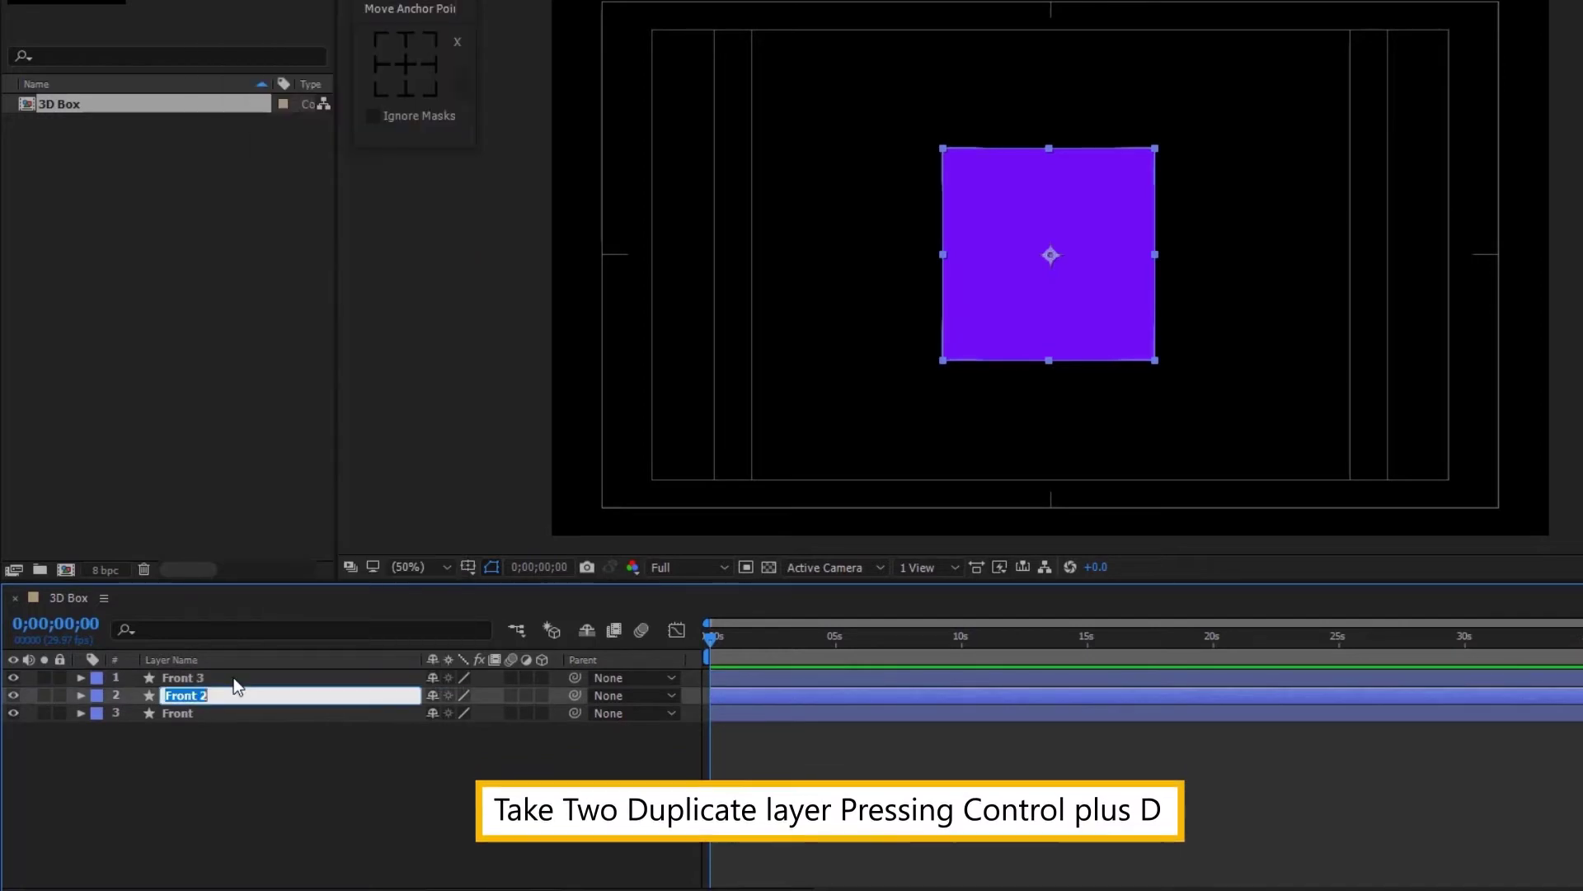
{"action": "type", "text": "Right"}
{"action": "key", "text": "Return"}
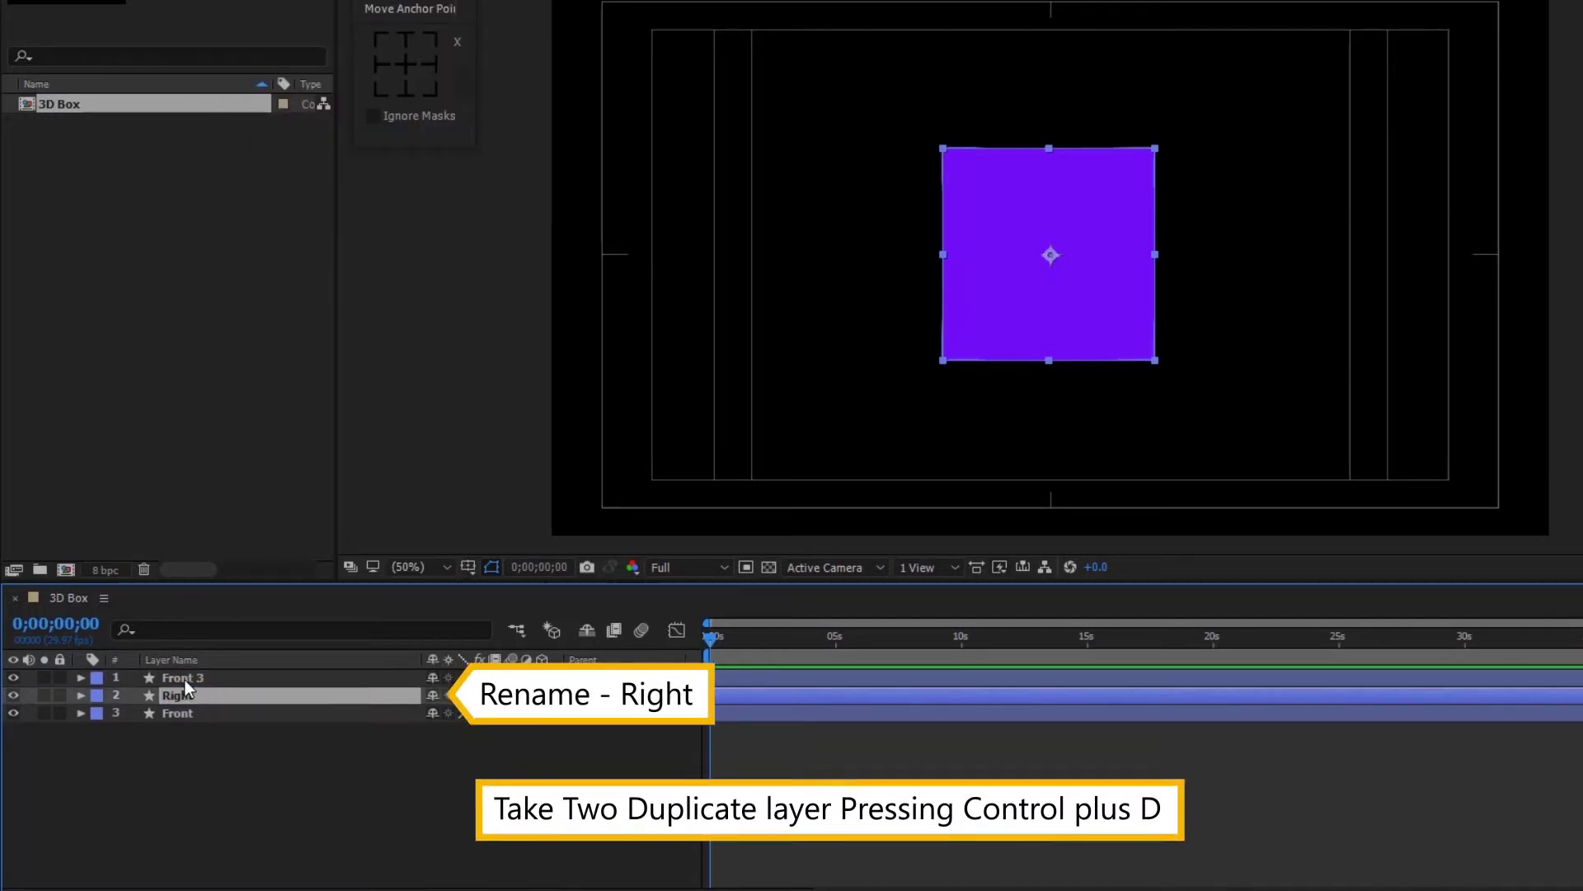
{"action": "right_click", "coordinate": [190, 677]}
{"action": "left_click", "coordinate": [229, 664]}
{"action": "type", "text": "Left"}
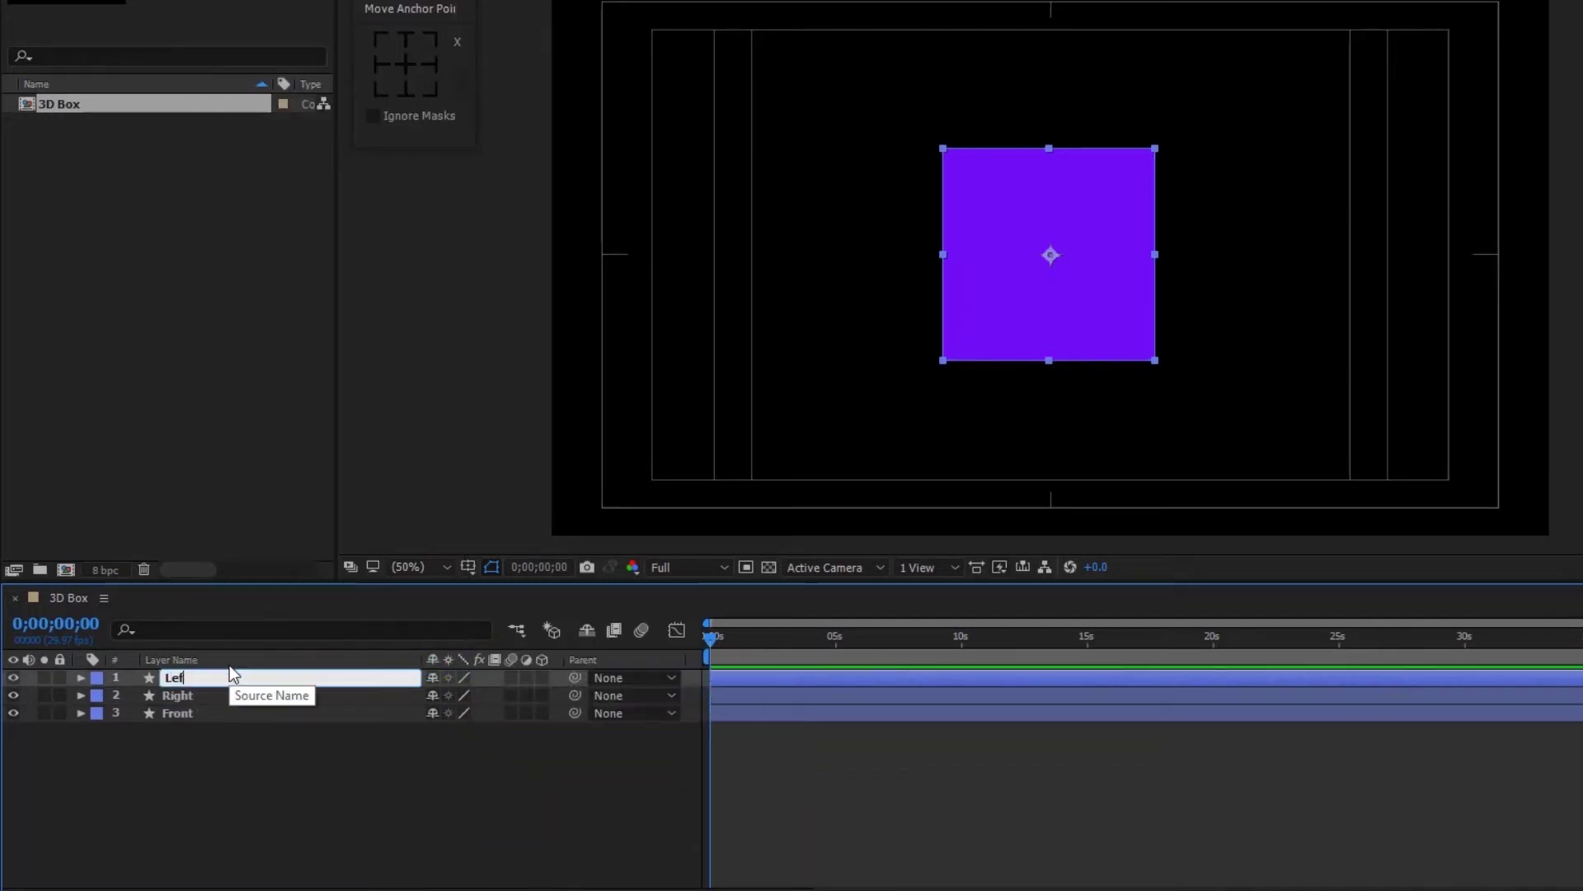
{"action": "key", "text": "Return"}
- Move the Right layer's anchor to its right edge and Left's to its left edge
{"action": "left_click", "coordinate": [192, 697]}
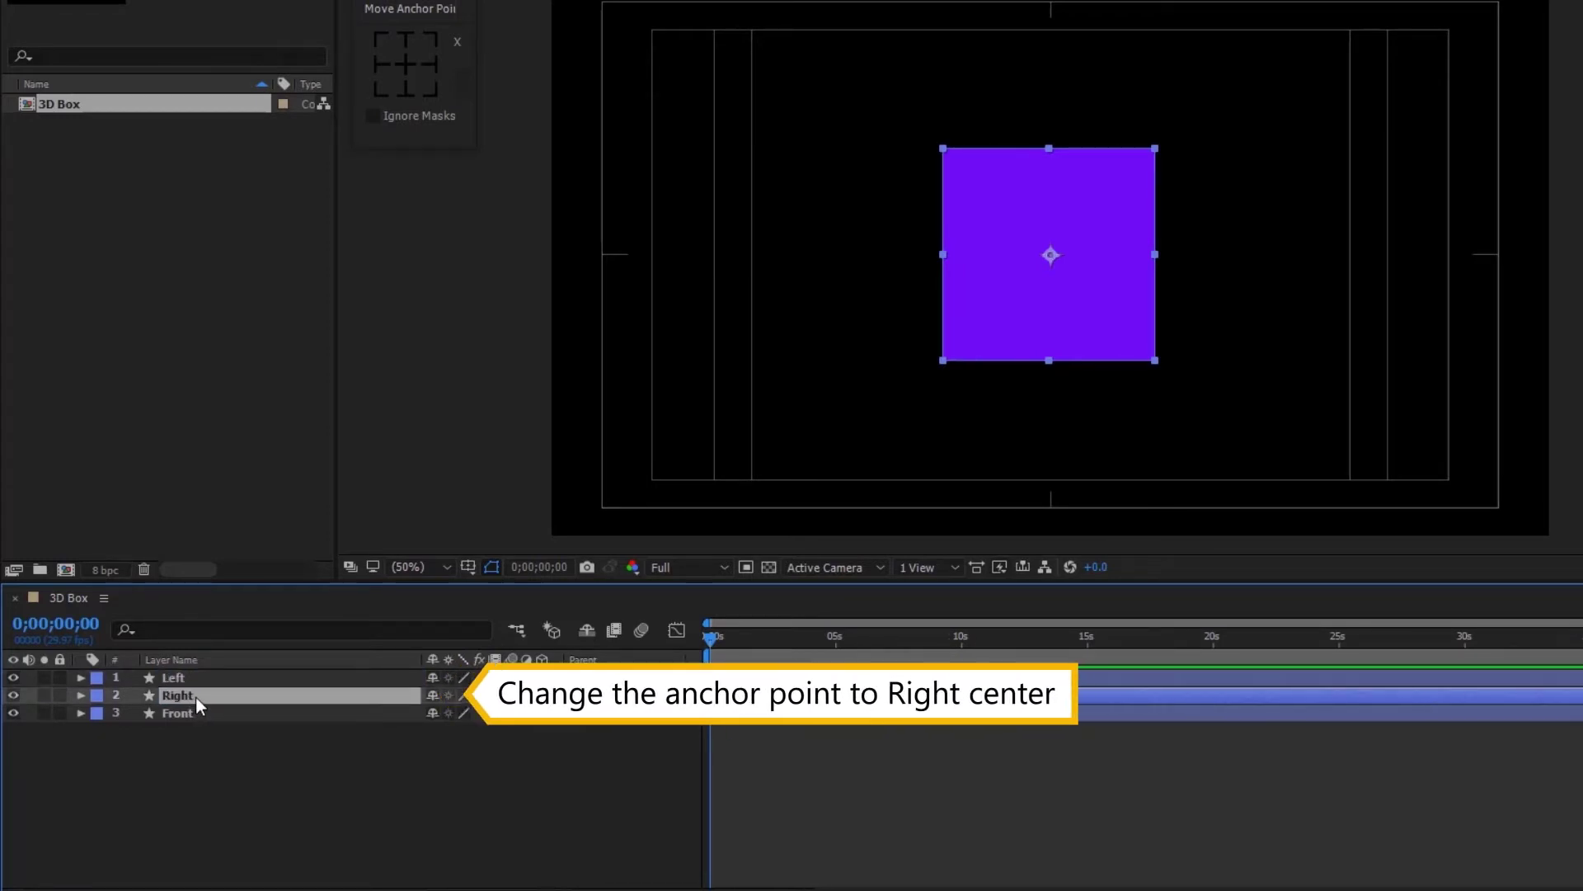
{"action": "left_click", "coordinate": [440, 63]}
{"action": "left_click", "coordinate": [193, 680]}
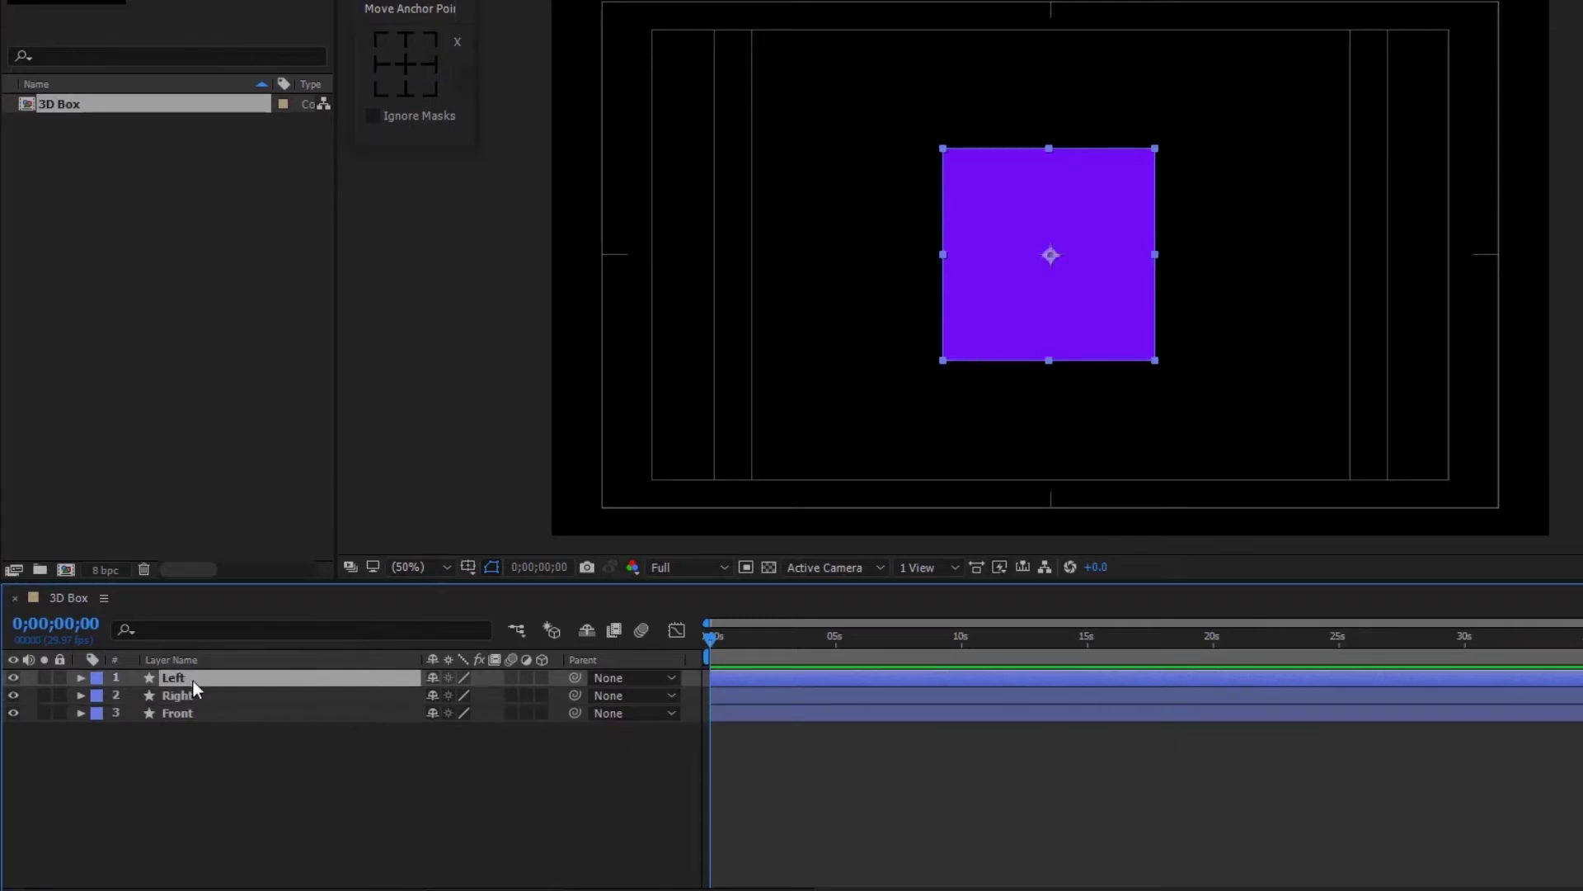
{"action": "left_click", "coordinate": [374, 62]}
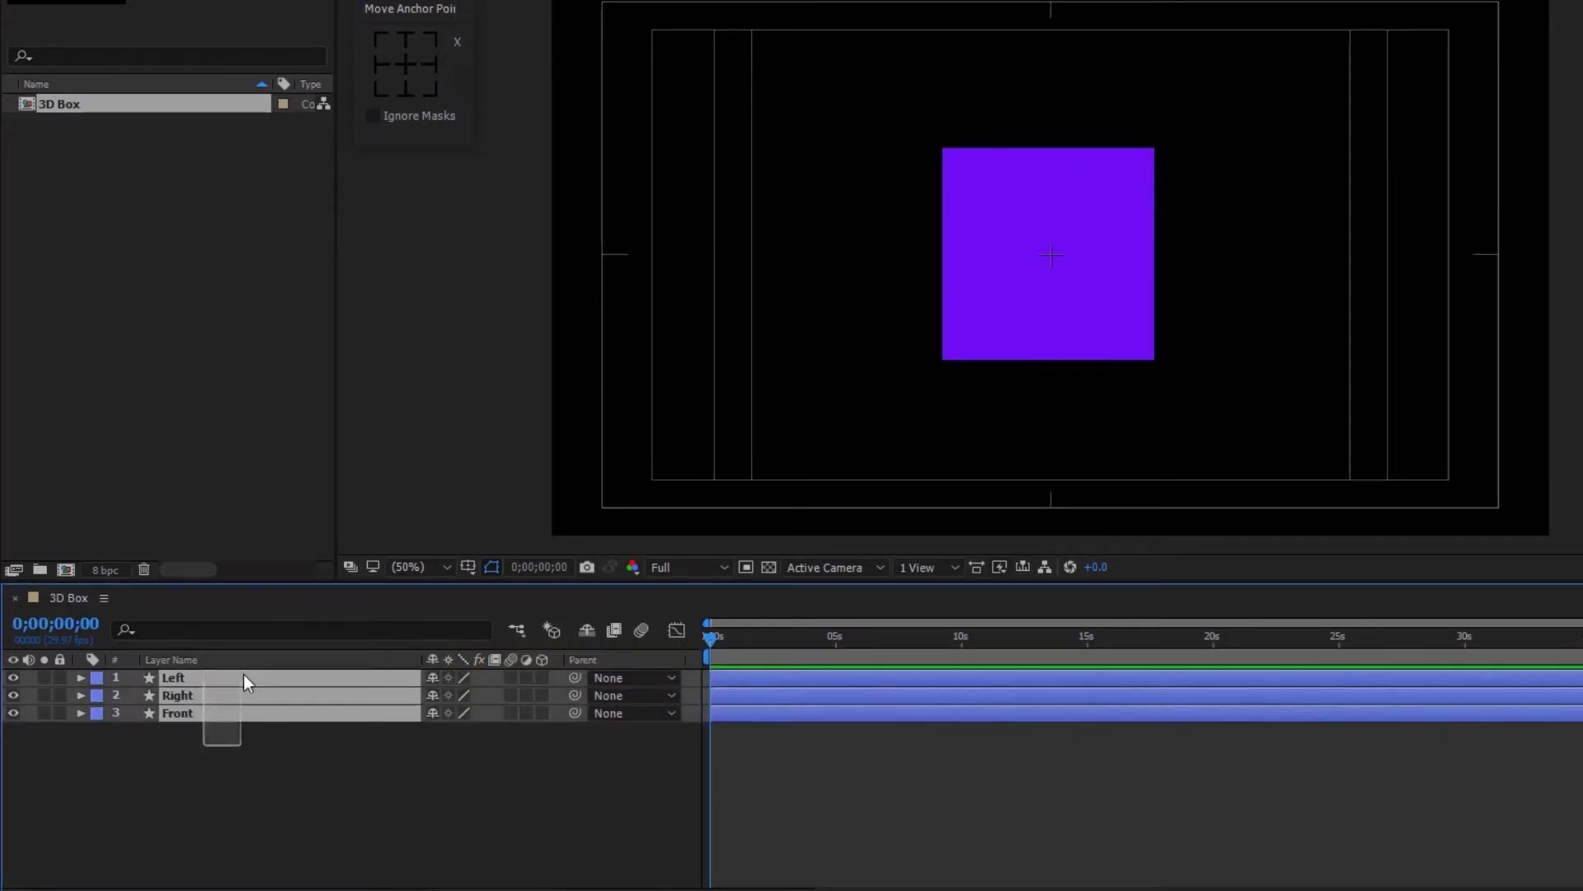
- Make the three box layers 3D and set Left's Y Rotation to -90°
{"action": "left_click_drag", "start_coordinate": [230, 749], "coordinate": [246, 671]}
{"action": "left_click", "coordinate": [541, 713]}
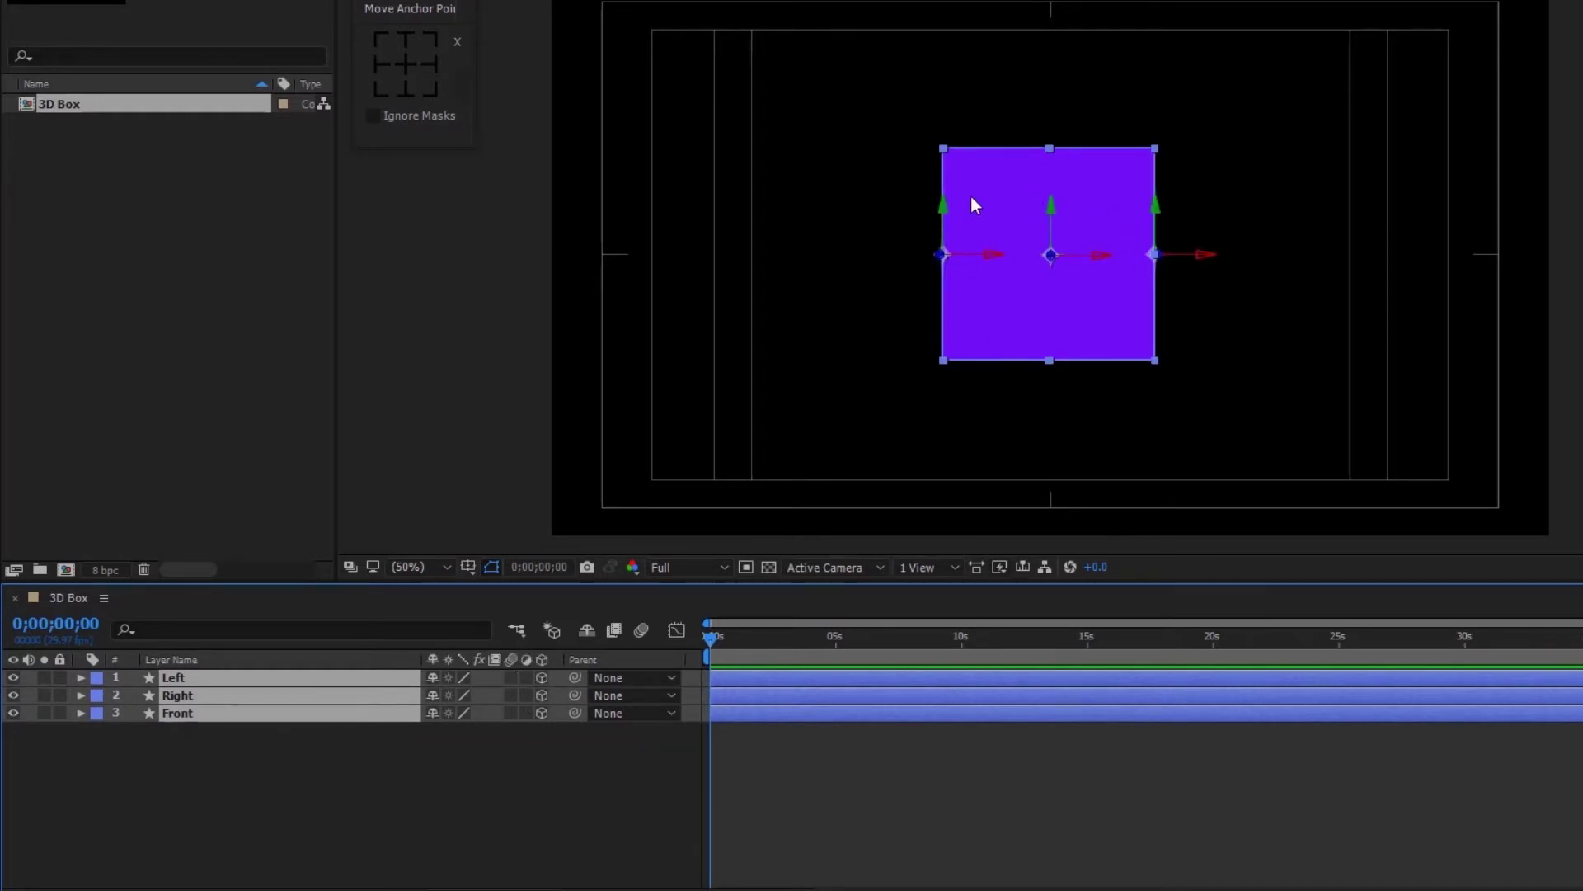
{"action": "left_click", "coordinate": [226, 678]}
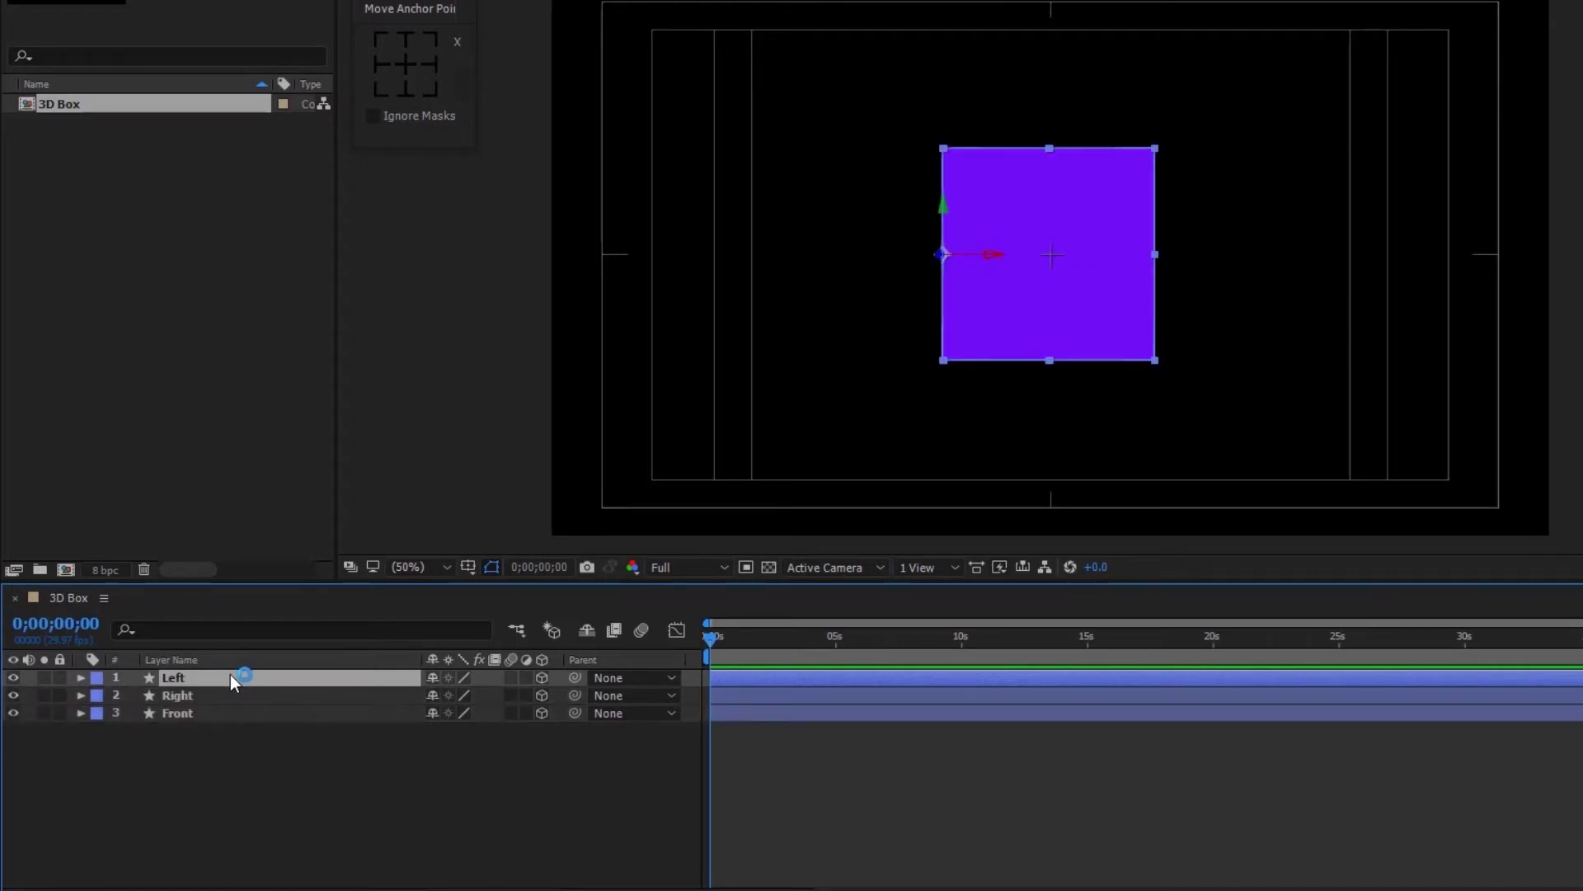
{"action": "key", "text": "r"}
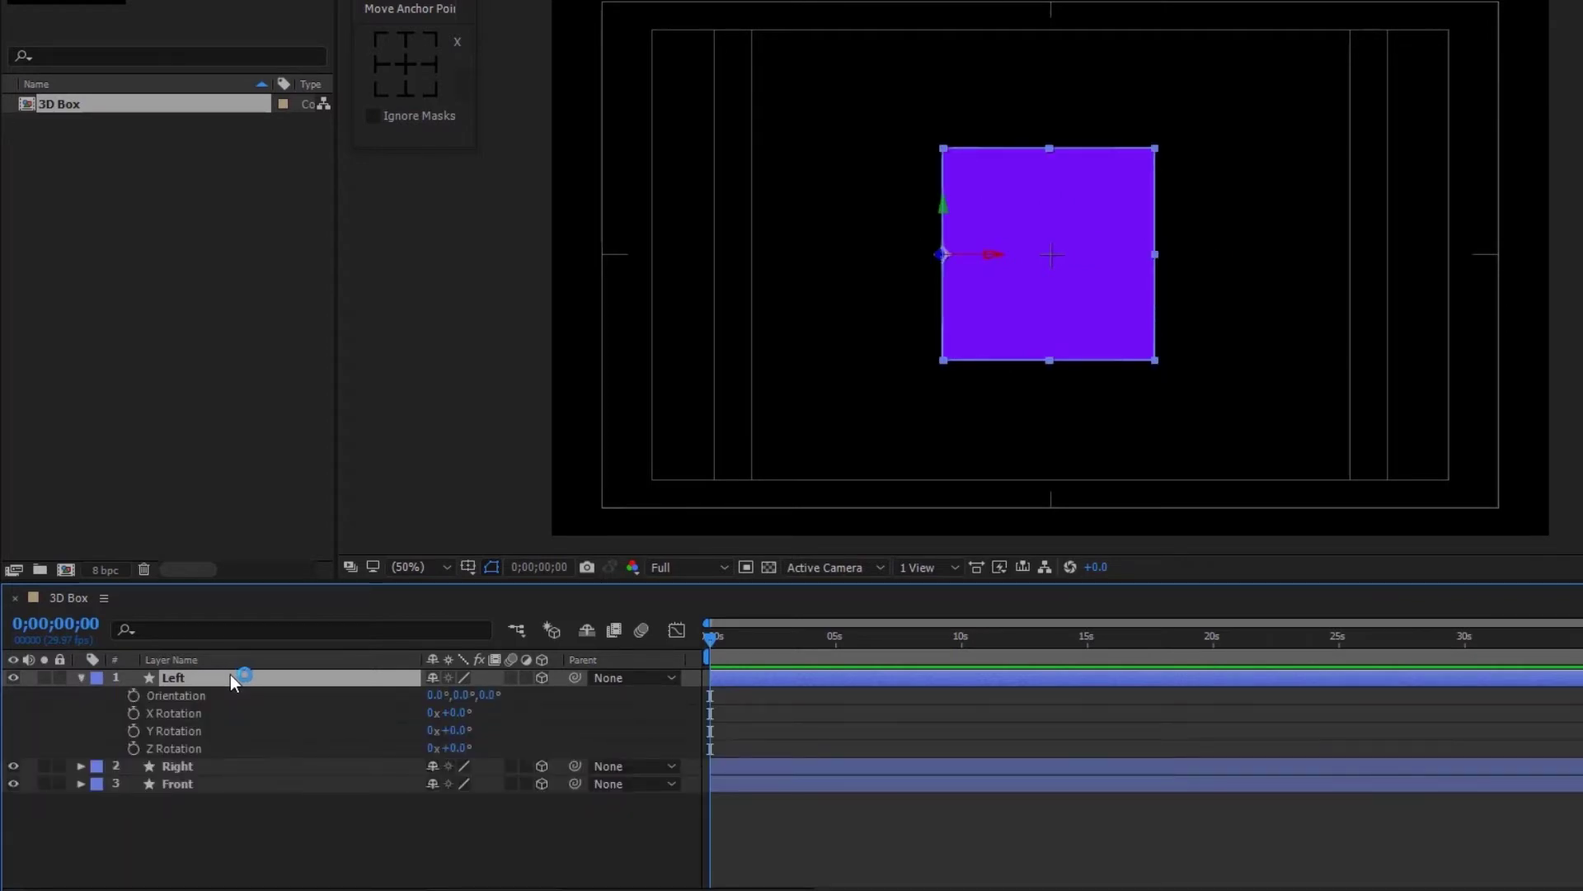
{"action": "left_click", "coordinate": [177, 731]}
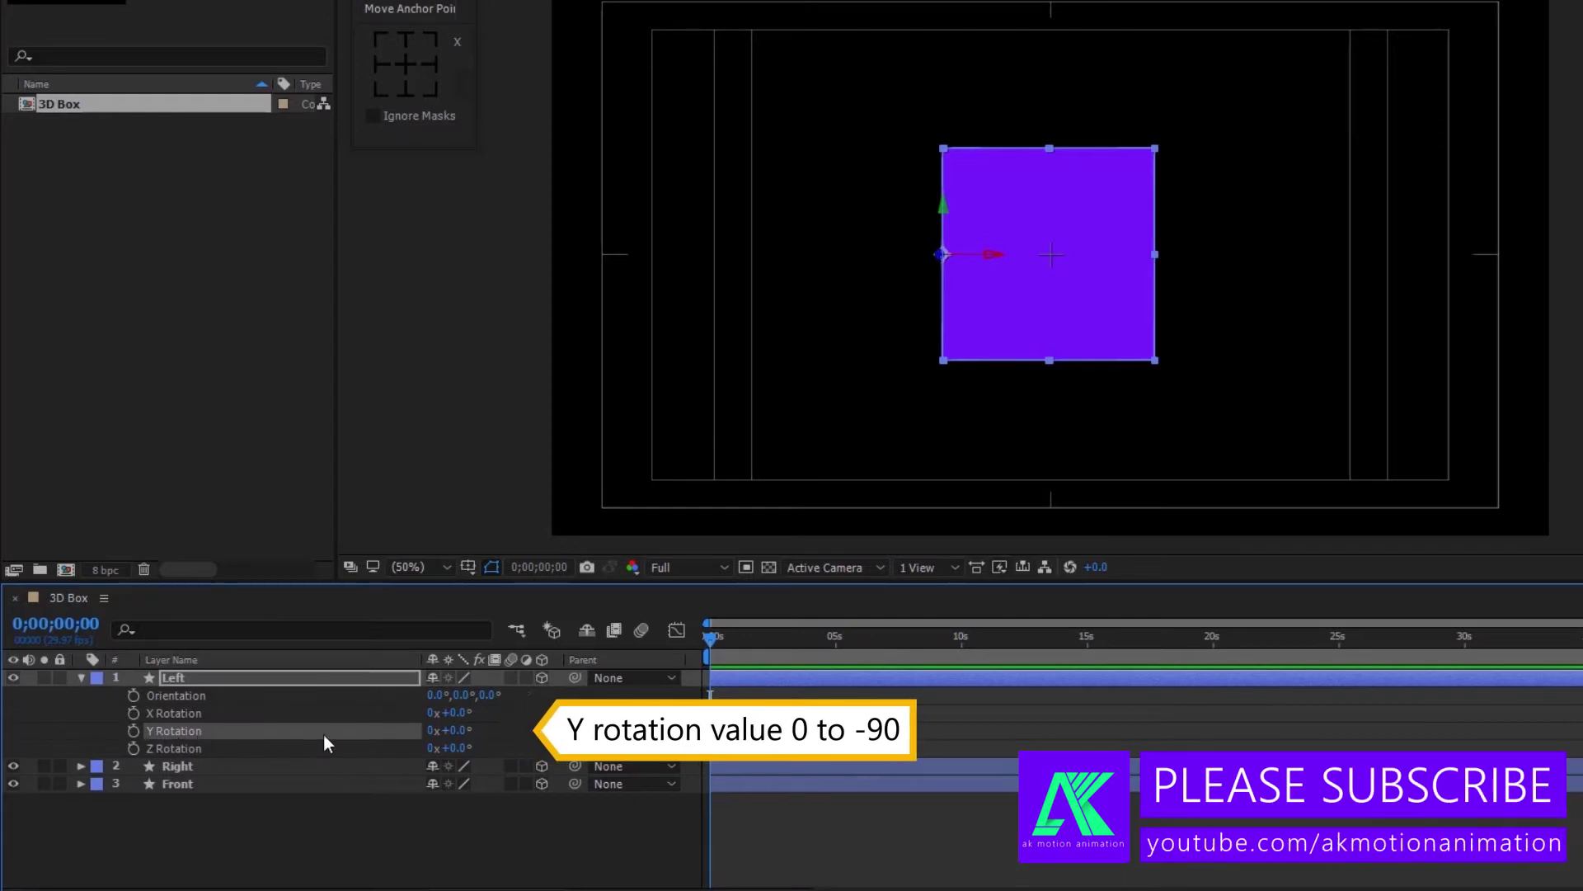
{"action": "left_click", "coordinate": [458, 732]}
{"action": "type", "text": "-90"}
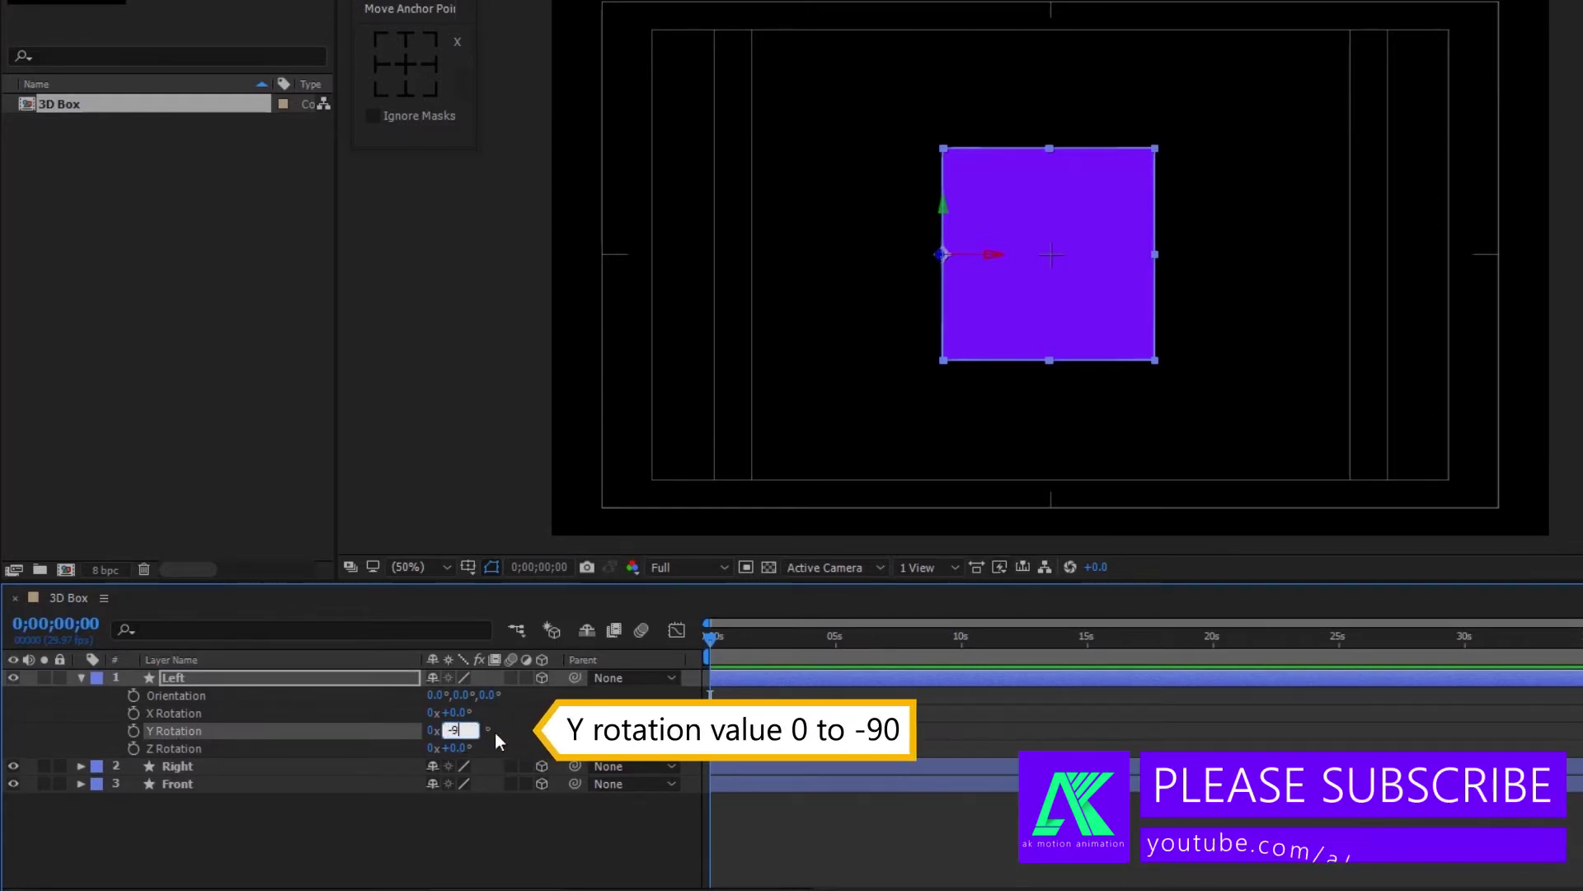
{"action": "key", "text": "Return"}
- Set the Right layer's Y Rotation to 90°
{"action": "left_click", "coordinate": [178, 695]}
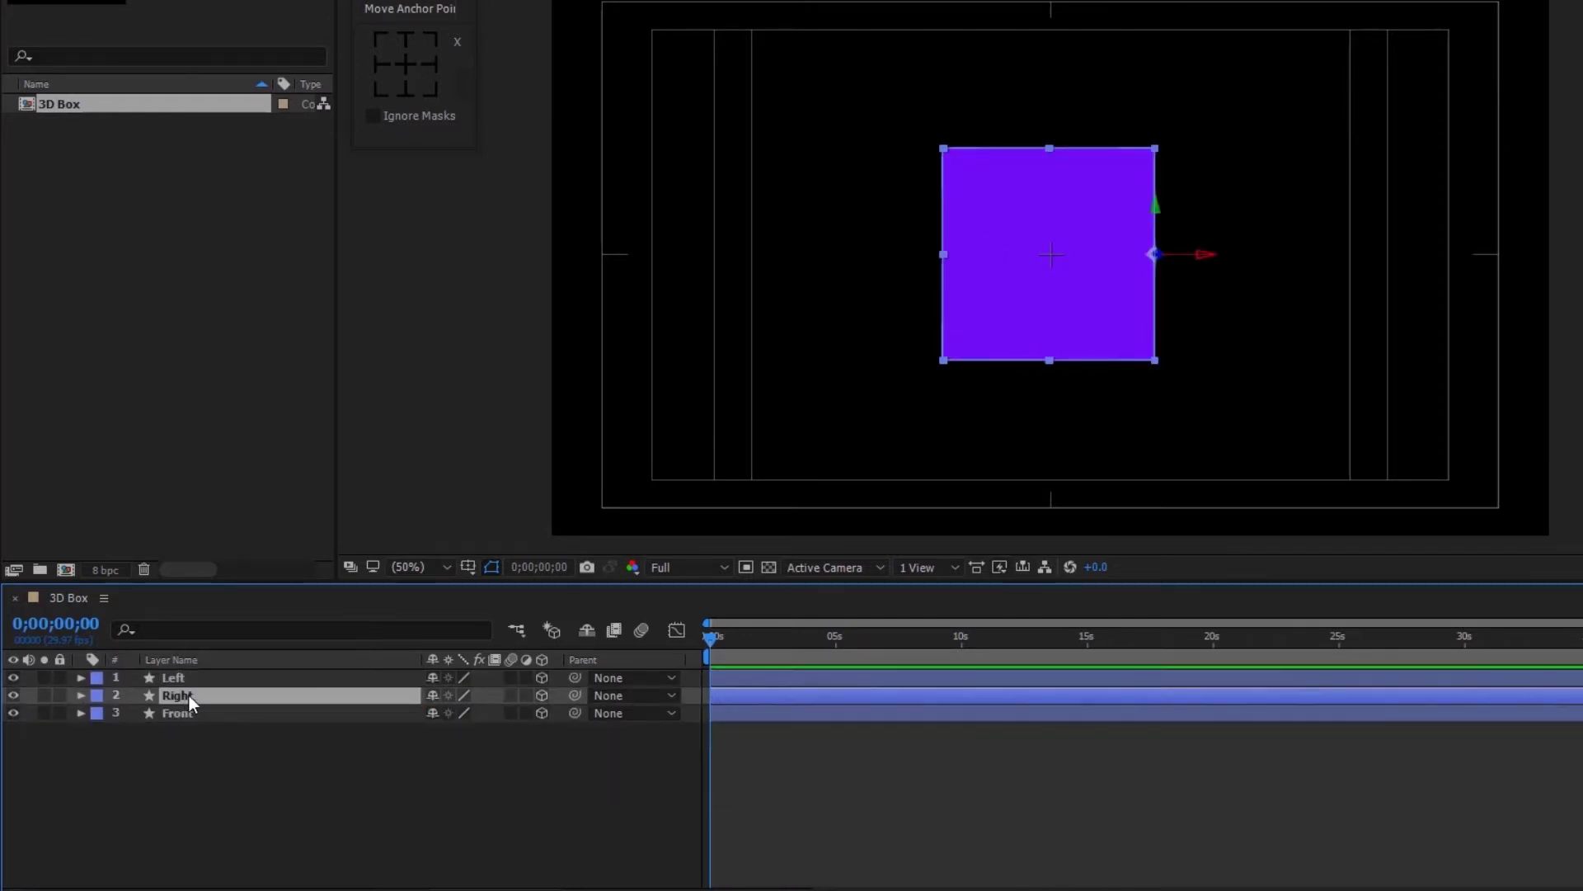
{"action": "key", "text": "r"}
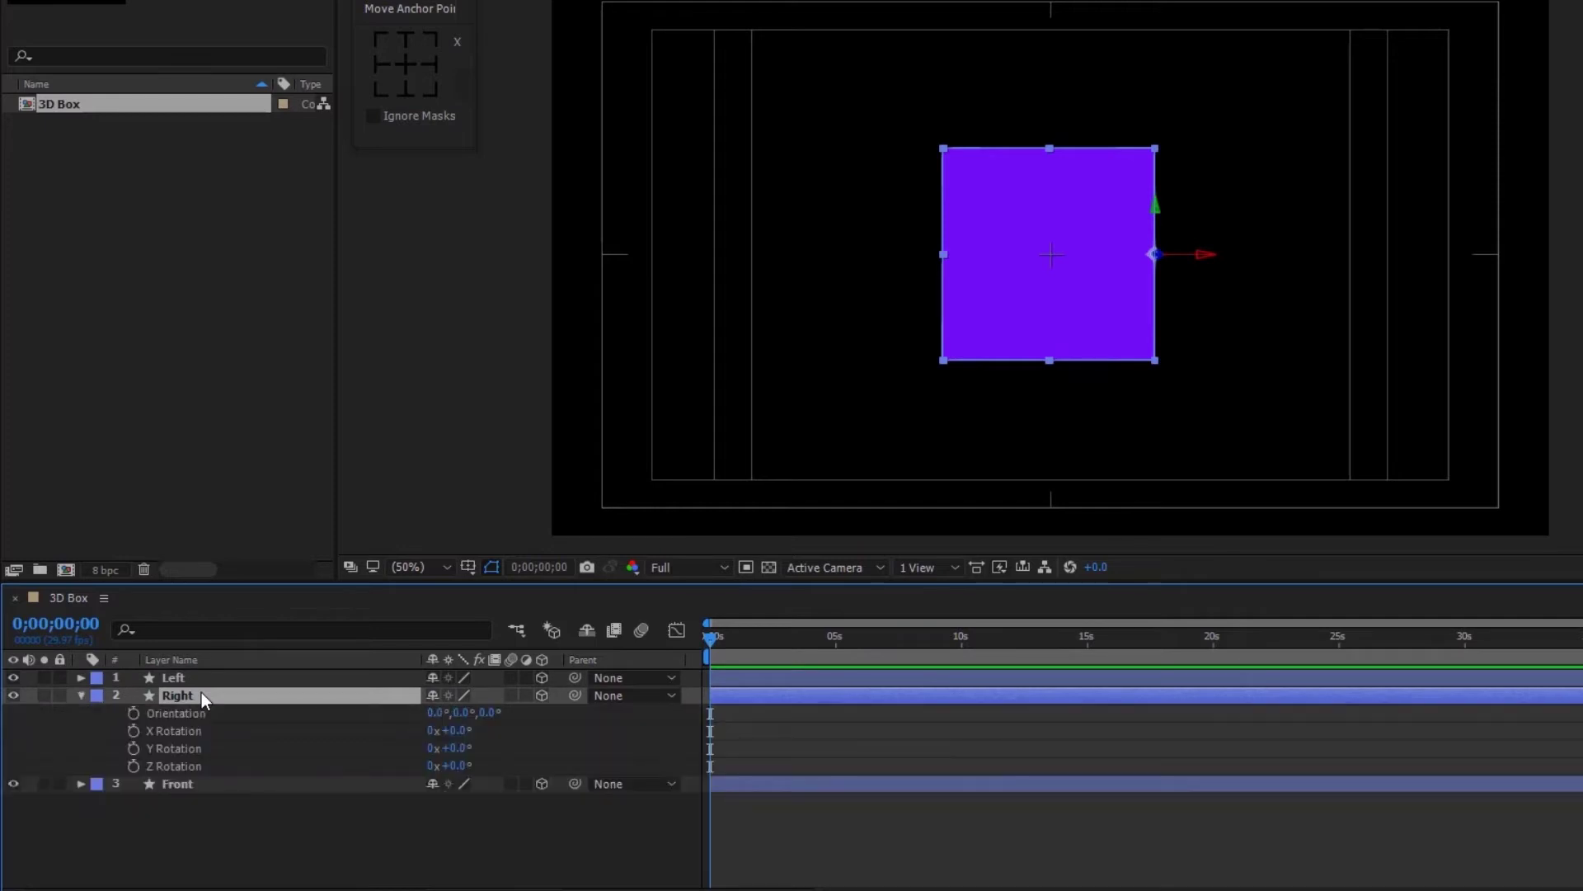
{"action": "left_click", "coordinate": [374, 743]}
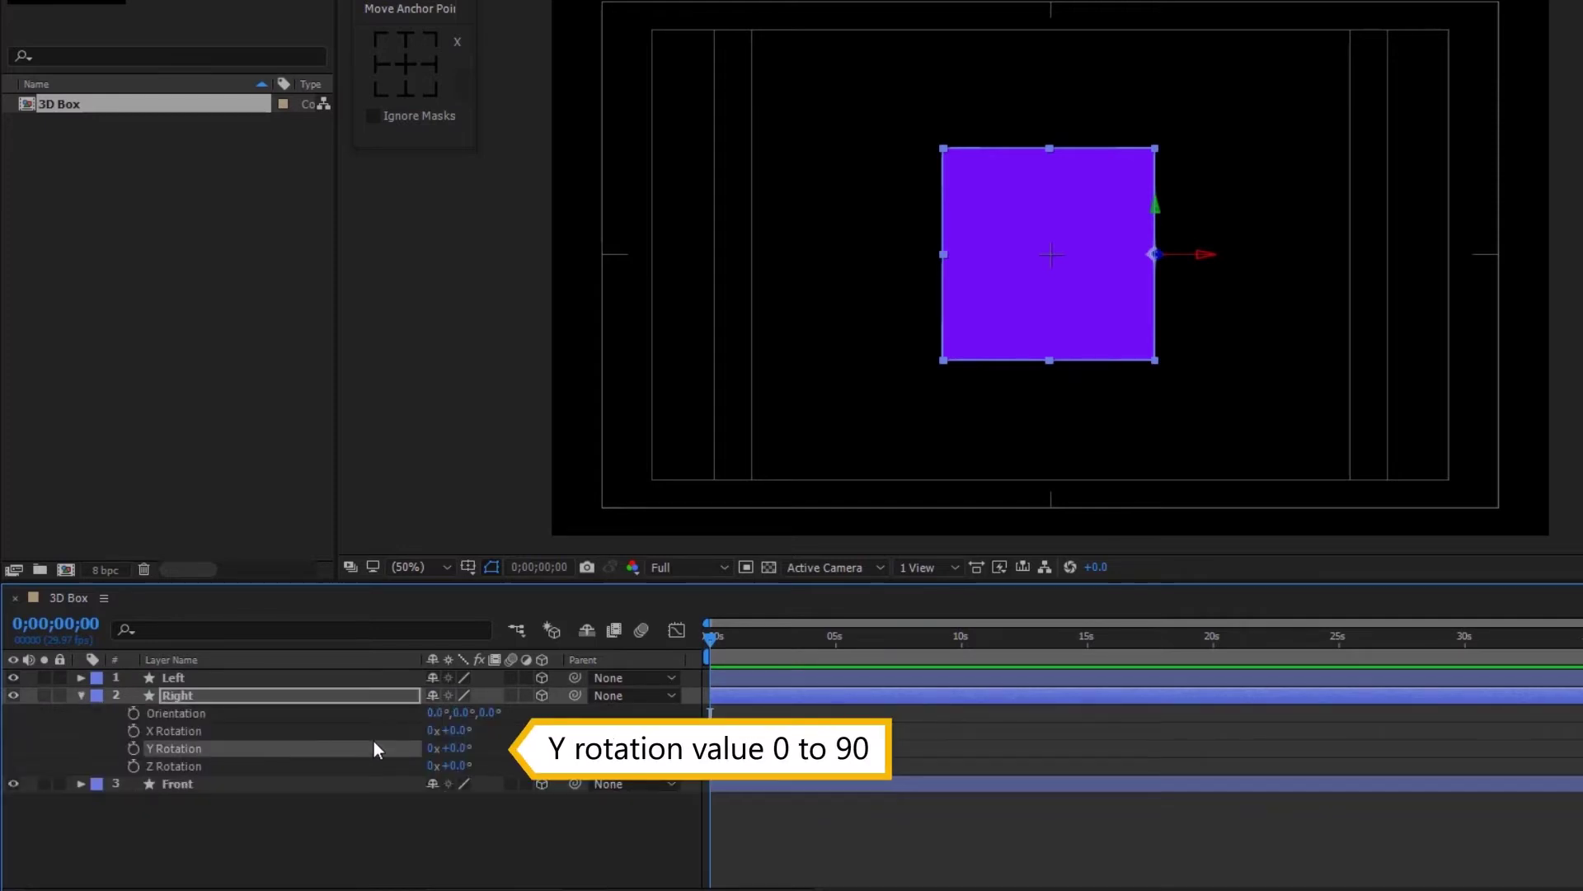
{"action": "left_click", "coordinate": [460, 748]}
{"action": "type", "text": "90"}
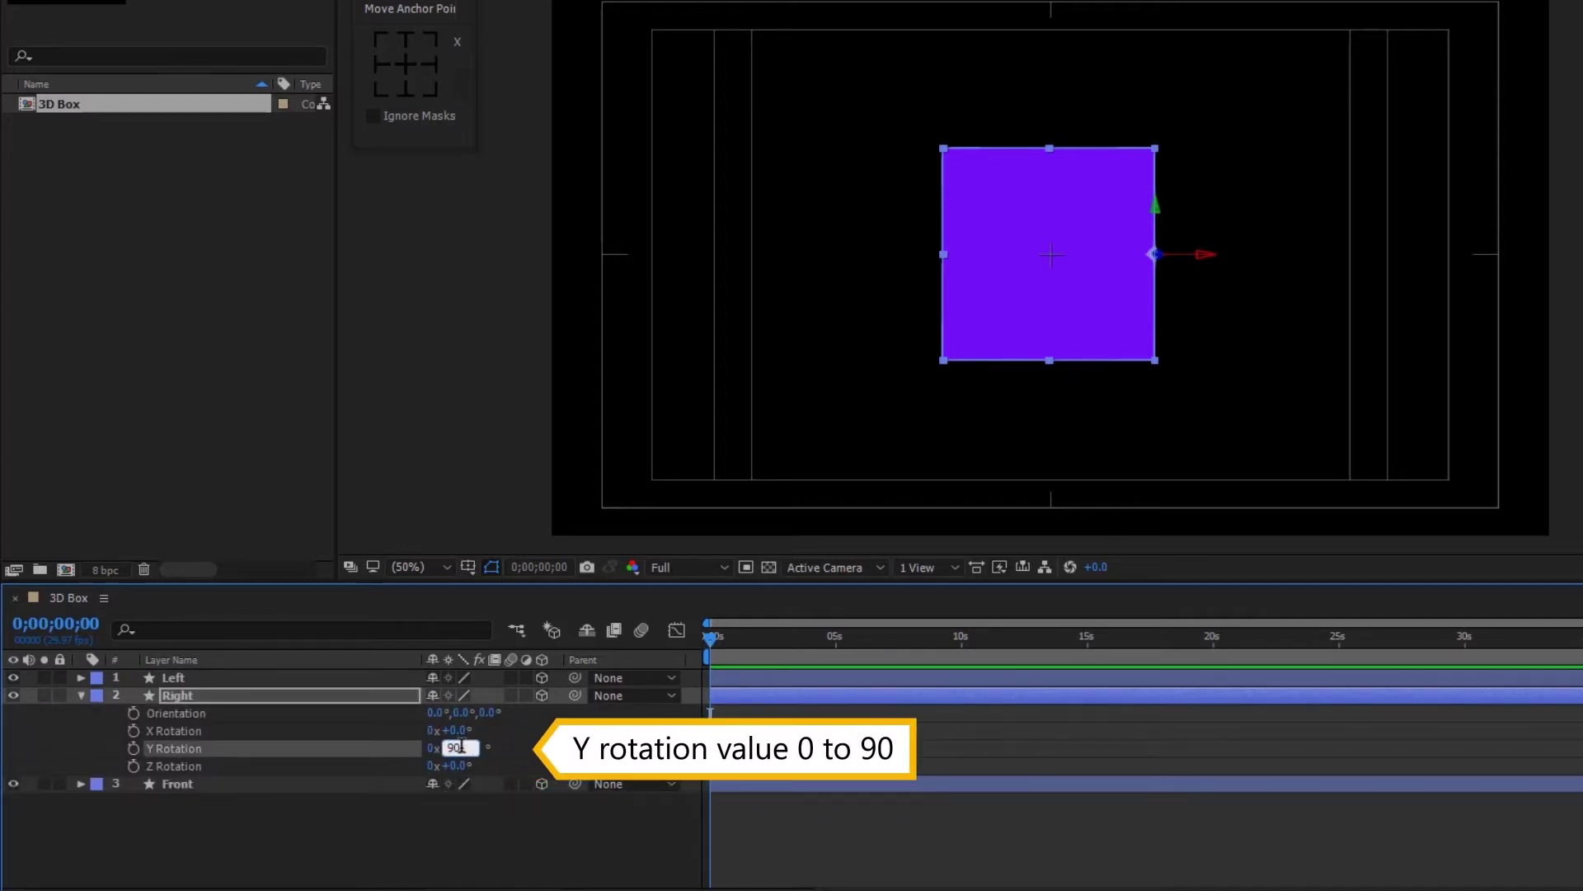
{"action": "key", "text": "Return"}
{"action": "left_click", "coordinate": [835, 609]}
{"action": "left_click", "coordinate": [917, 568]}
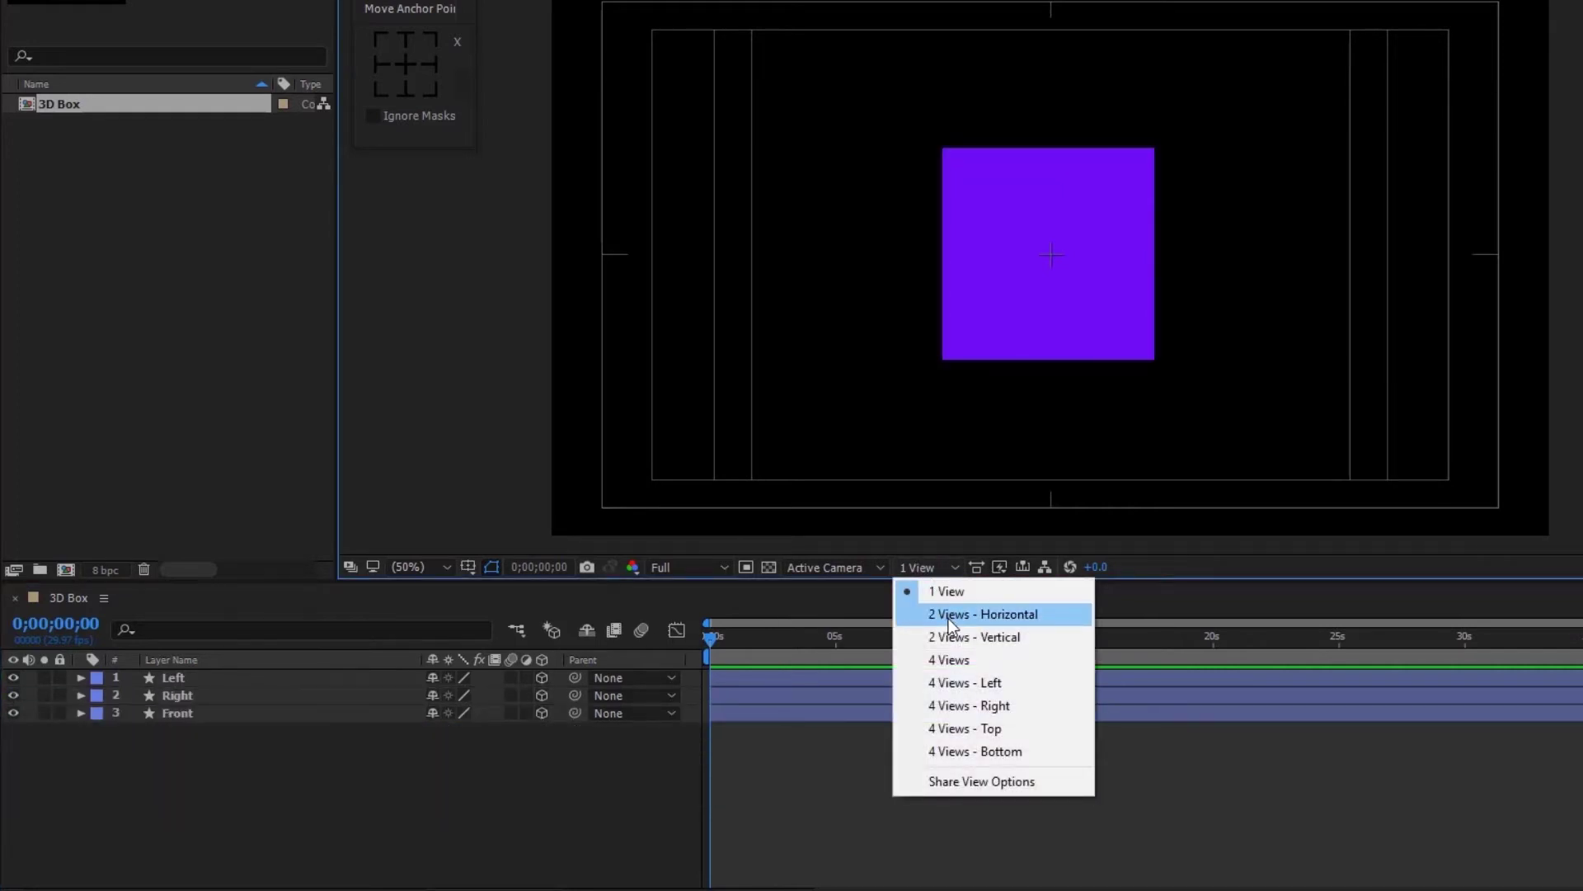
- Switch the viewer to 2 Views - Horizontal with Top and camera views
{"action": "left_click", "coordinate": [950, 615]}
{"action": "left_click", "coordinate": [411, 576]}
{"action": "left_click", "coordinate": [452, 300]}
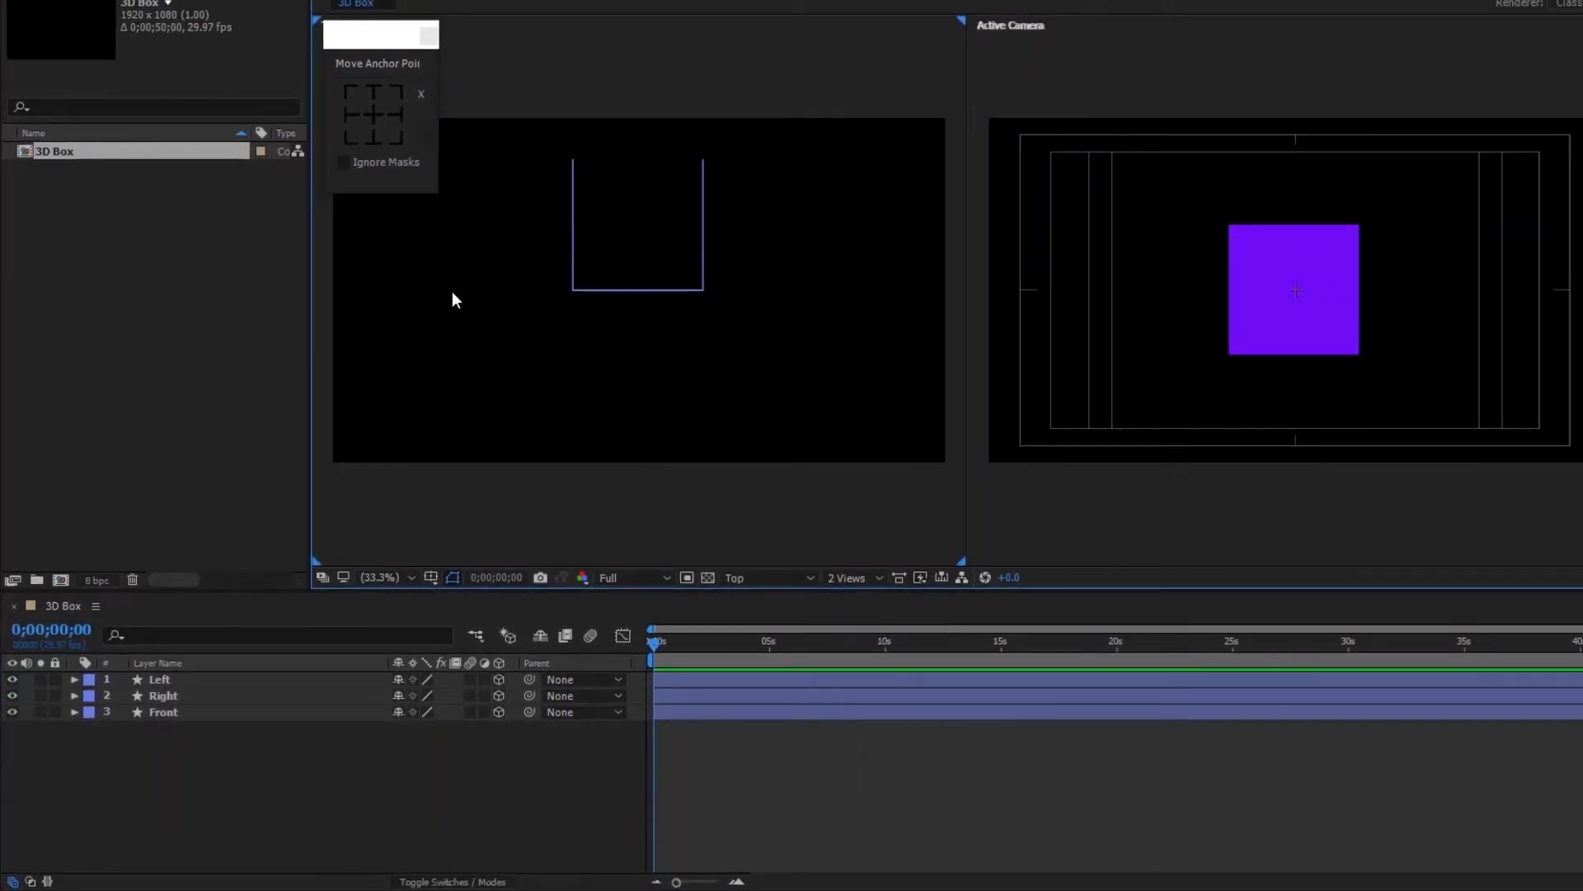
- Duplicate Left as 'Back' with its anchor at right centre
{"action": "left_click", "coordinate": [178, 682]}
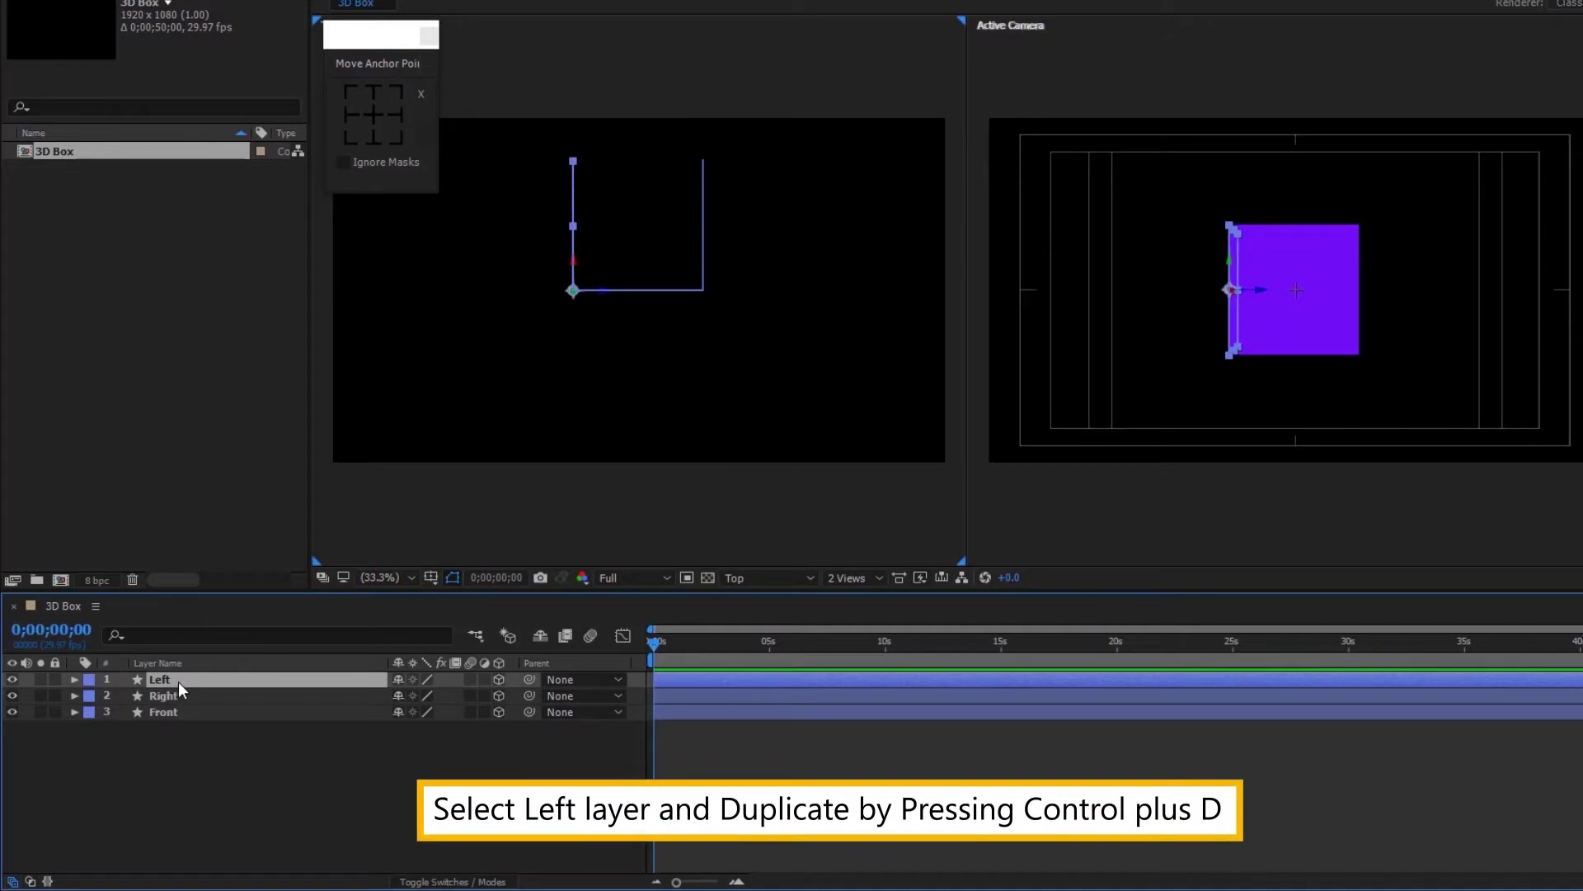
{"action": "key", "text": "ctrl+d"}
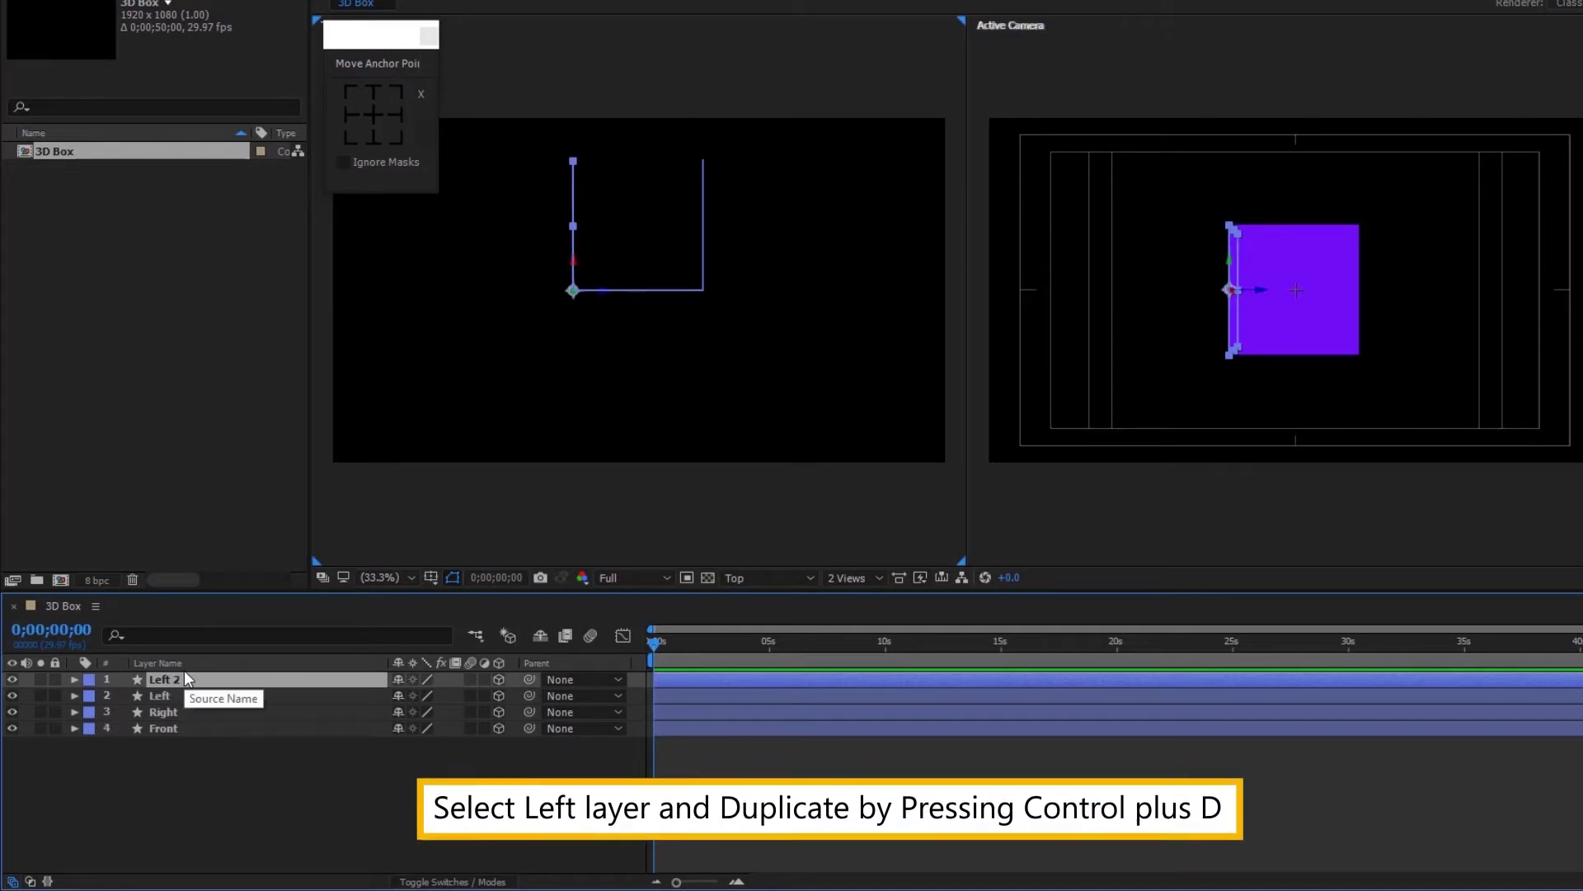
{"action": "right_click", "coordinate": [176, 679]}
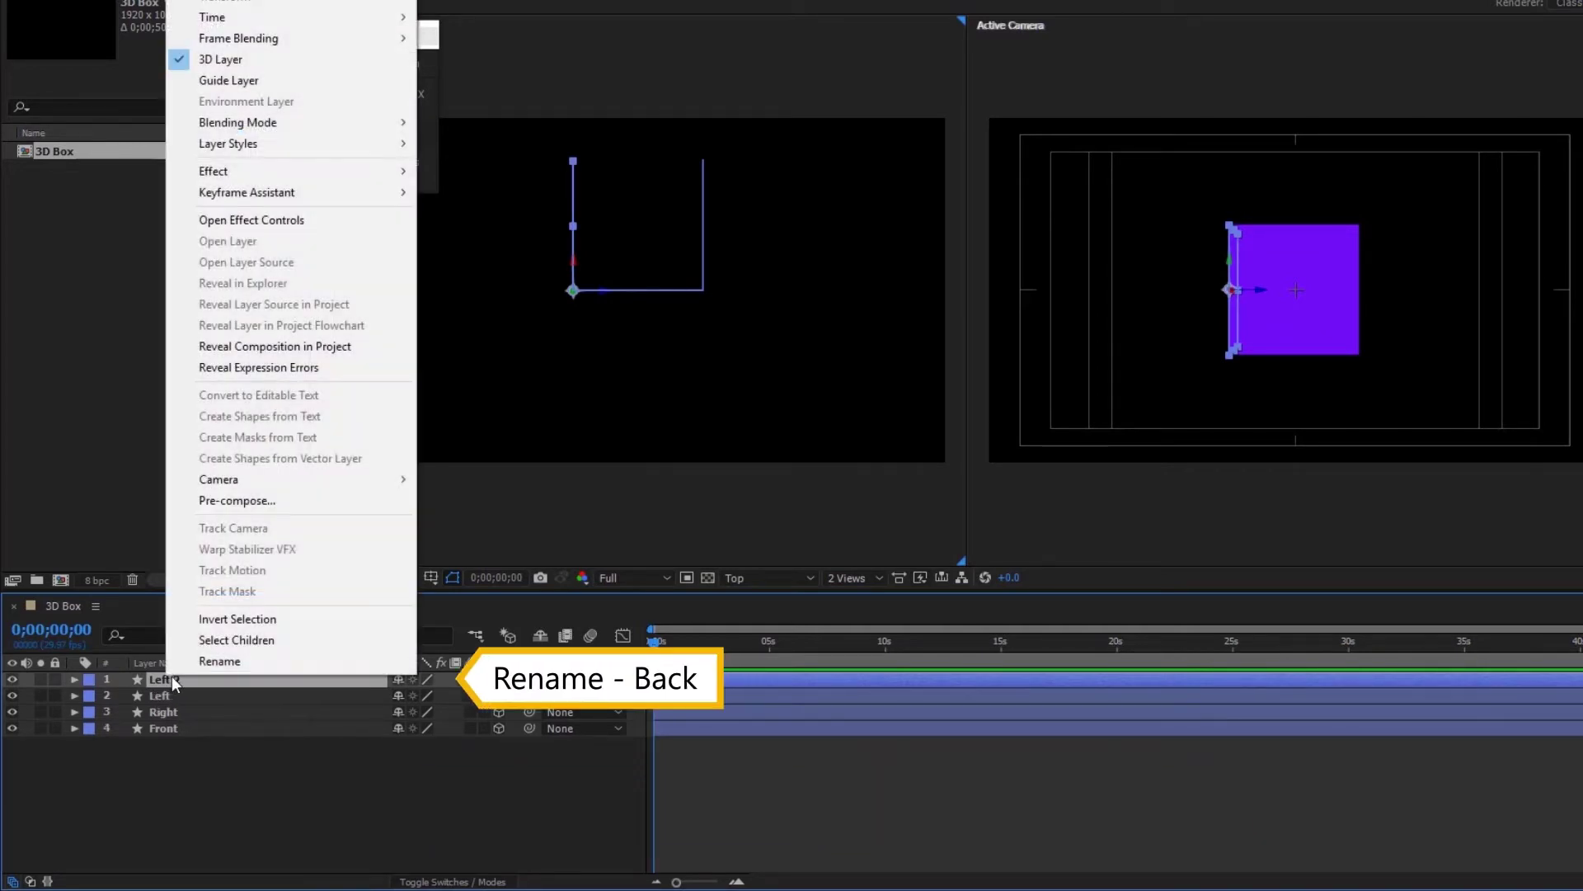
{"action": "left_click", "coordinate": [219, 665]}
{"action": "type", "text": "Back"}
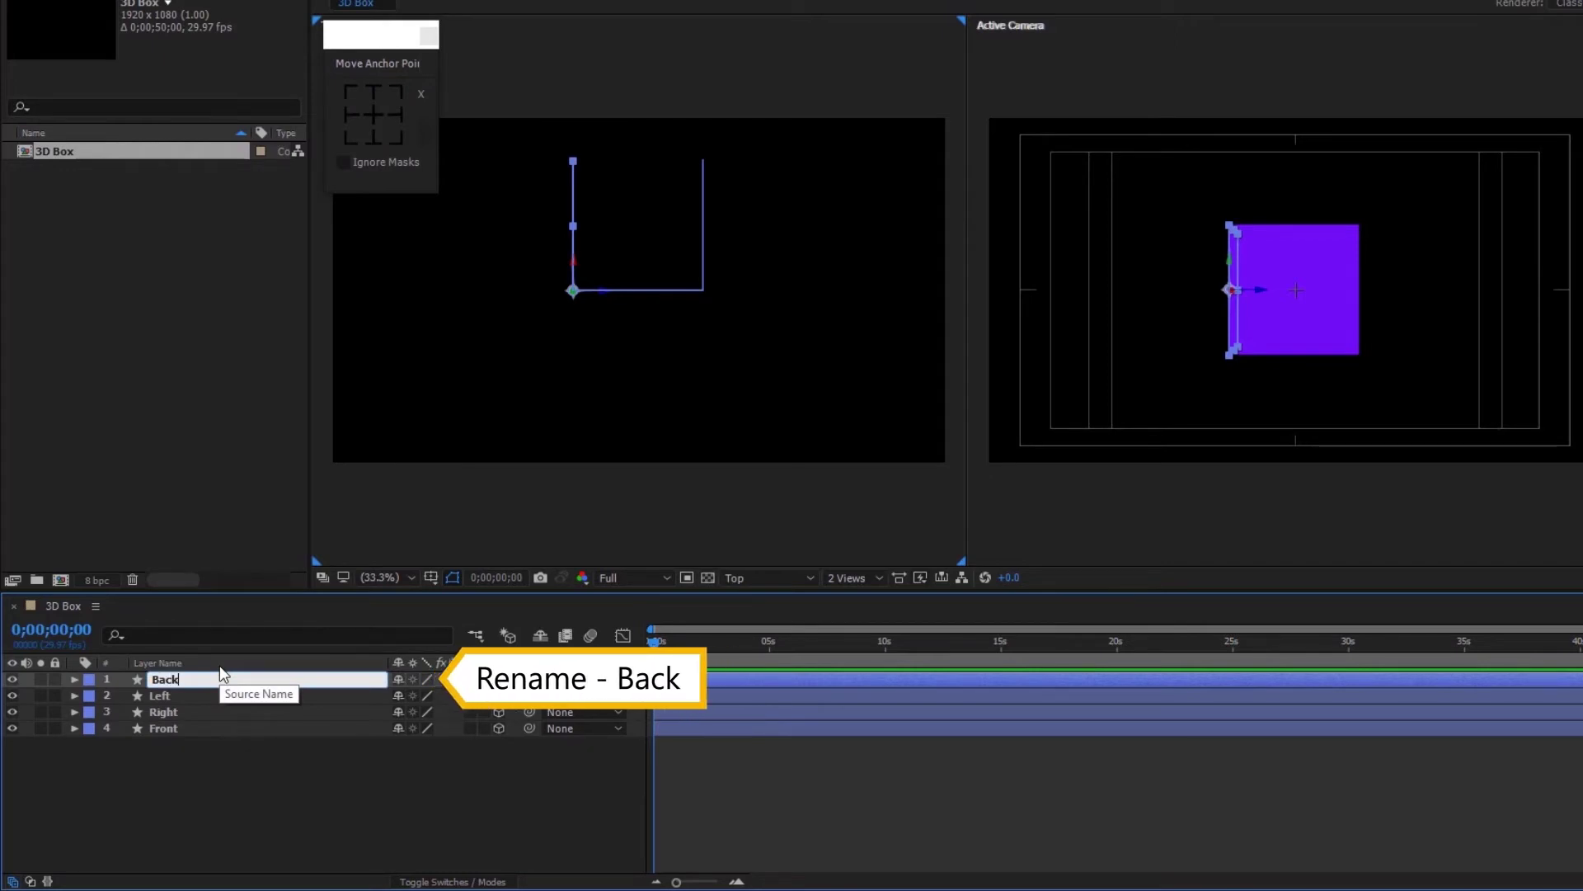
{"action": "key", "text": "Return"}
{"action": "left_click", "coordinate": [400, 112]}
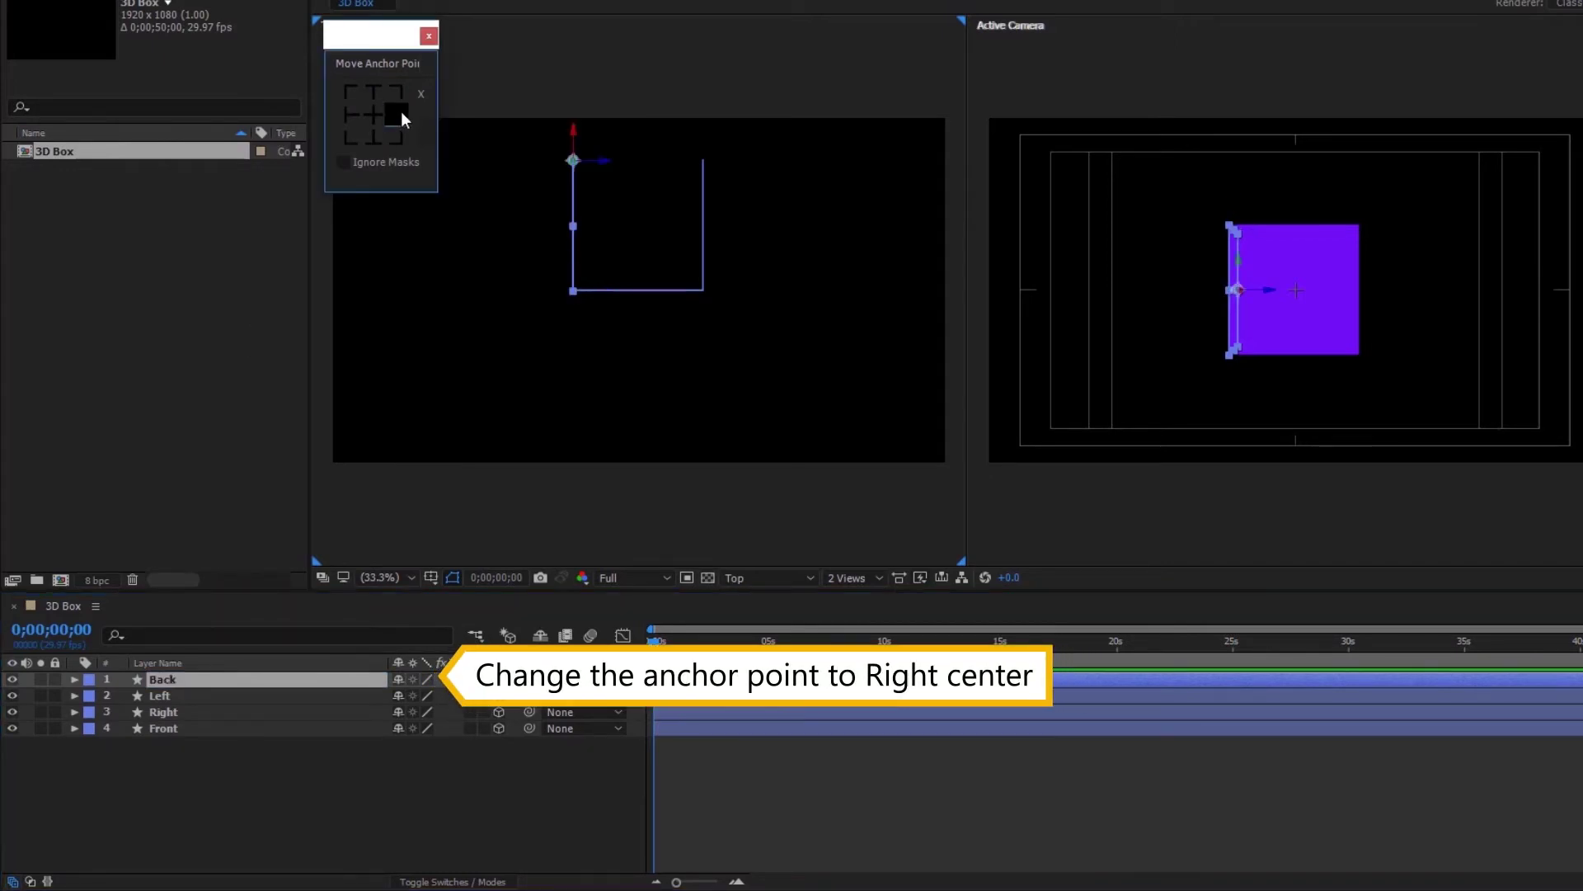
{"action": "key", "text": "r"}
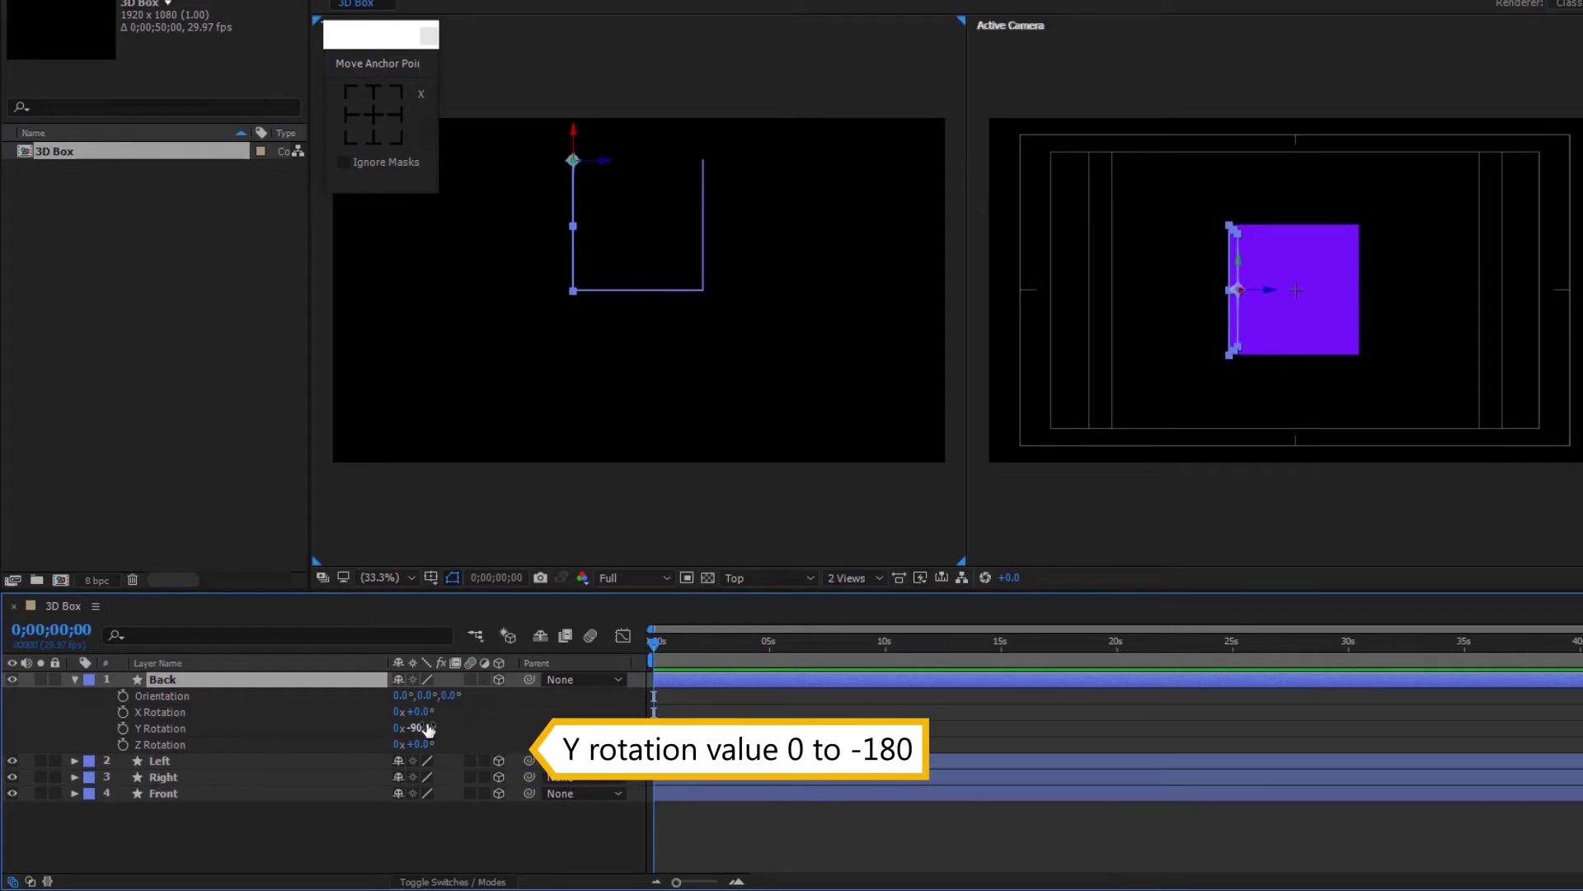
{"action": "type", "text": "-180"}
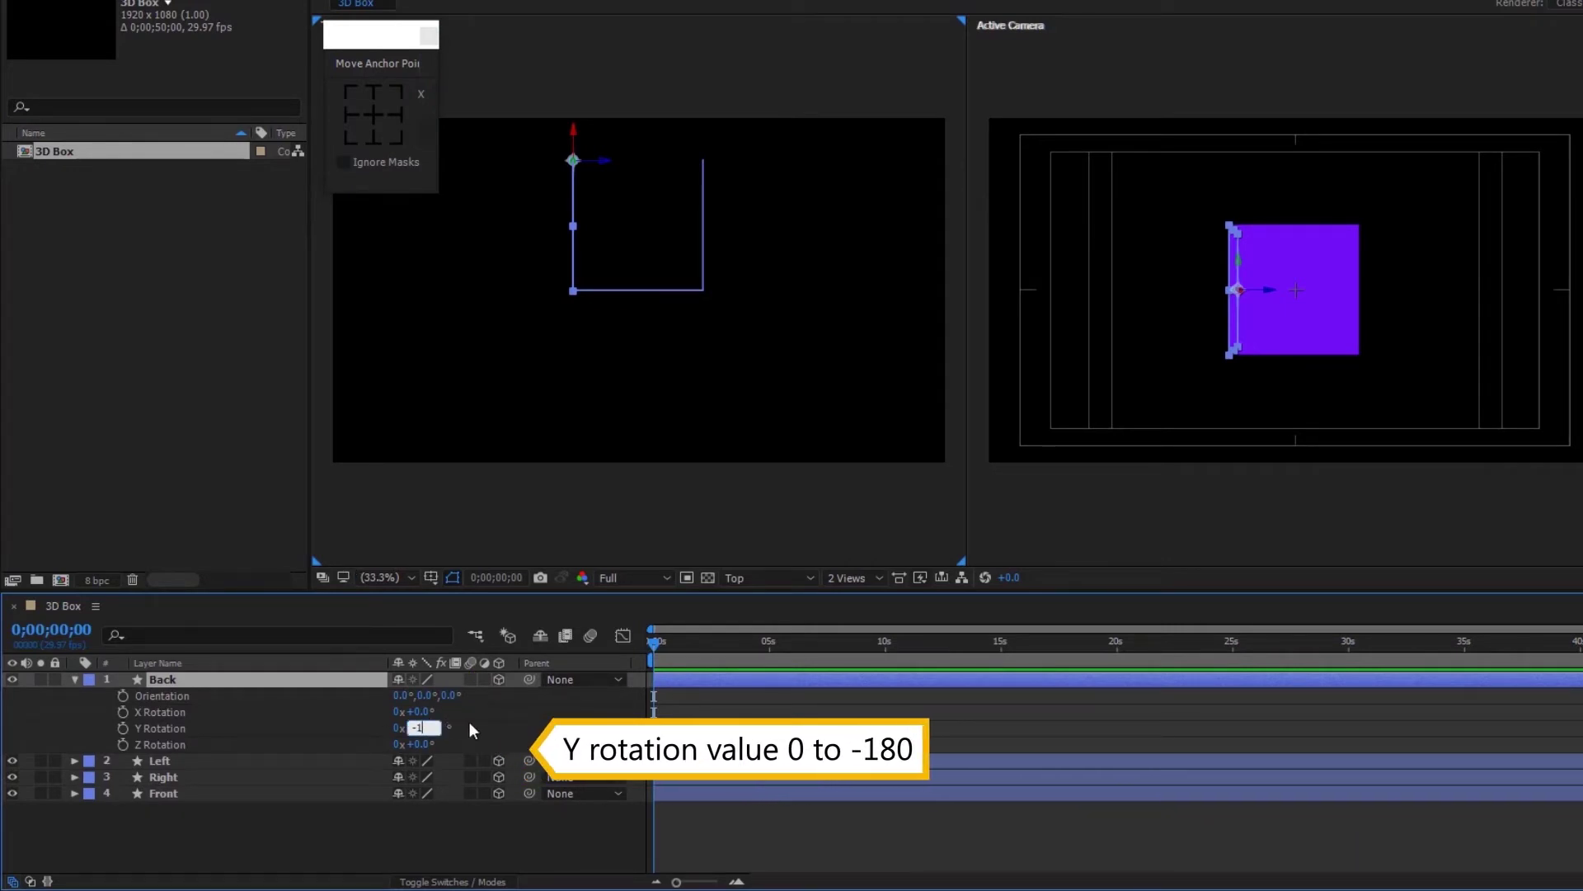
- Commit Back's -180° Y Rotation and duplicate it as a layer named 'Ground'
{"action": "key", "text": "Return"}
{"action": "left_click", "coordinate": [76, 681]}
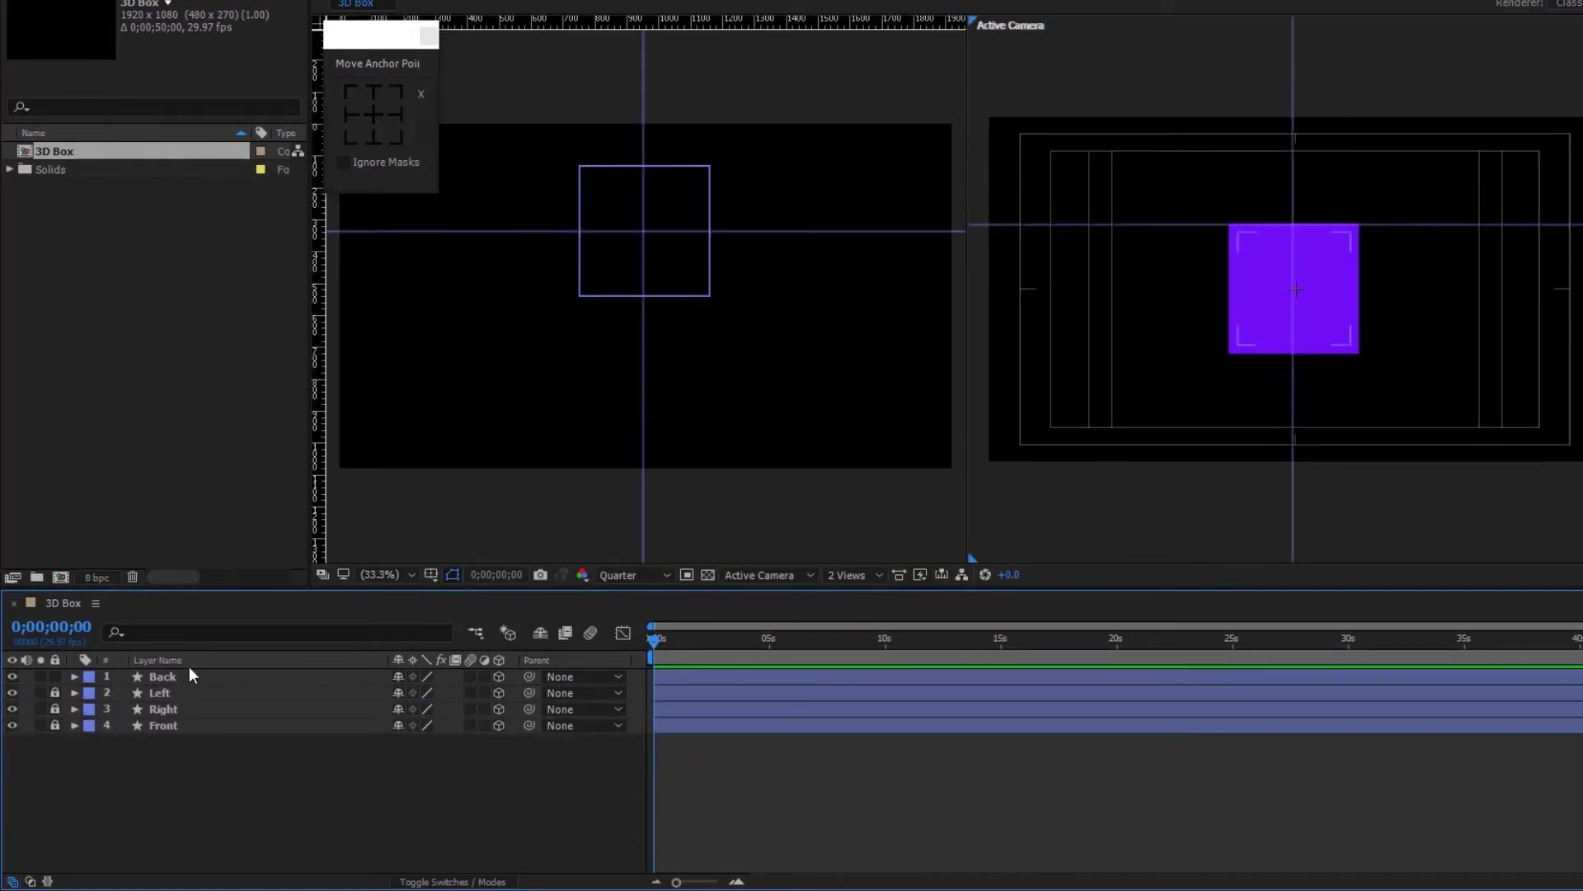
{"action": "key", "text": "ctrl+d"}
{"action": "right_click", "coordinate": [177, 677]}
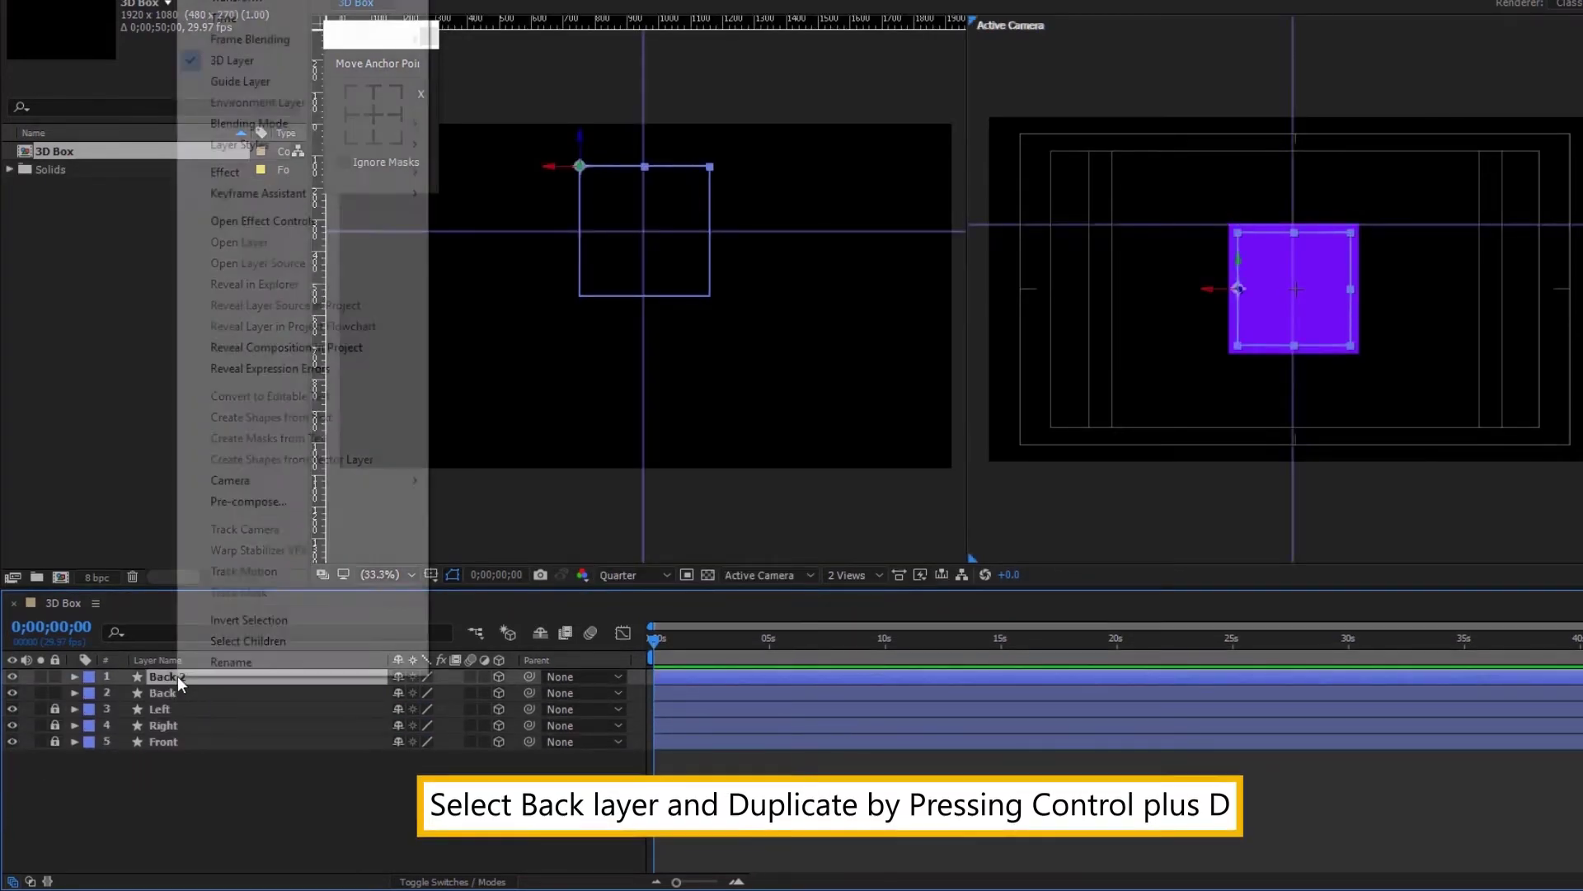
{"action": "left_click", "coordinate": [226, 666]}
{"action": "type", "text": "G"}
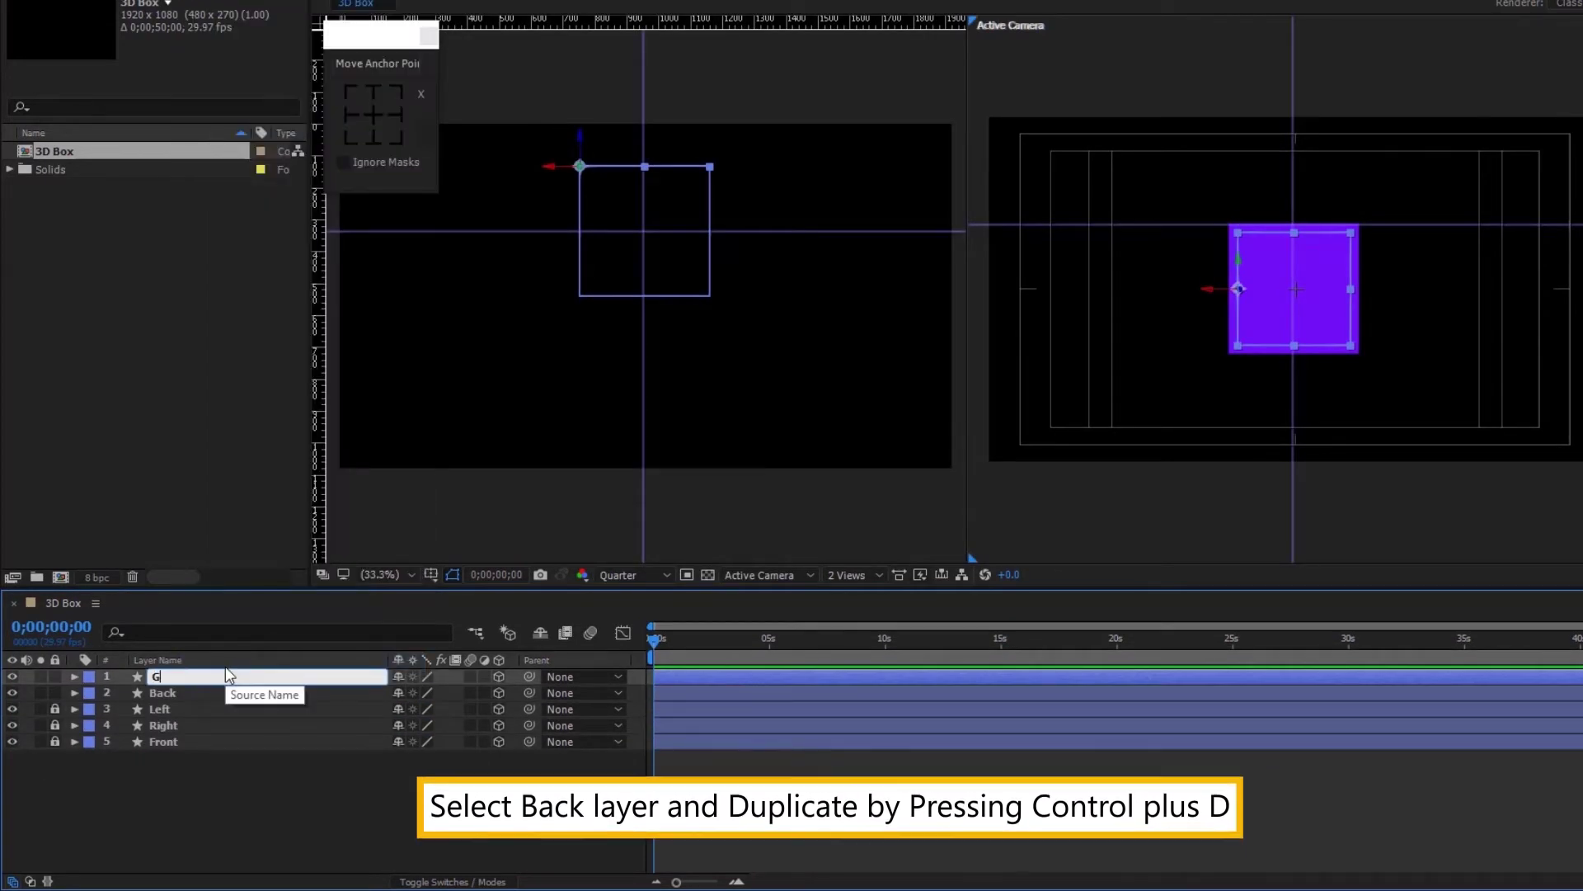
{"action": "type", "text": "round"}
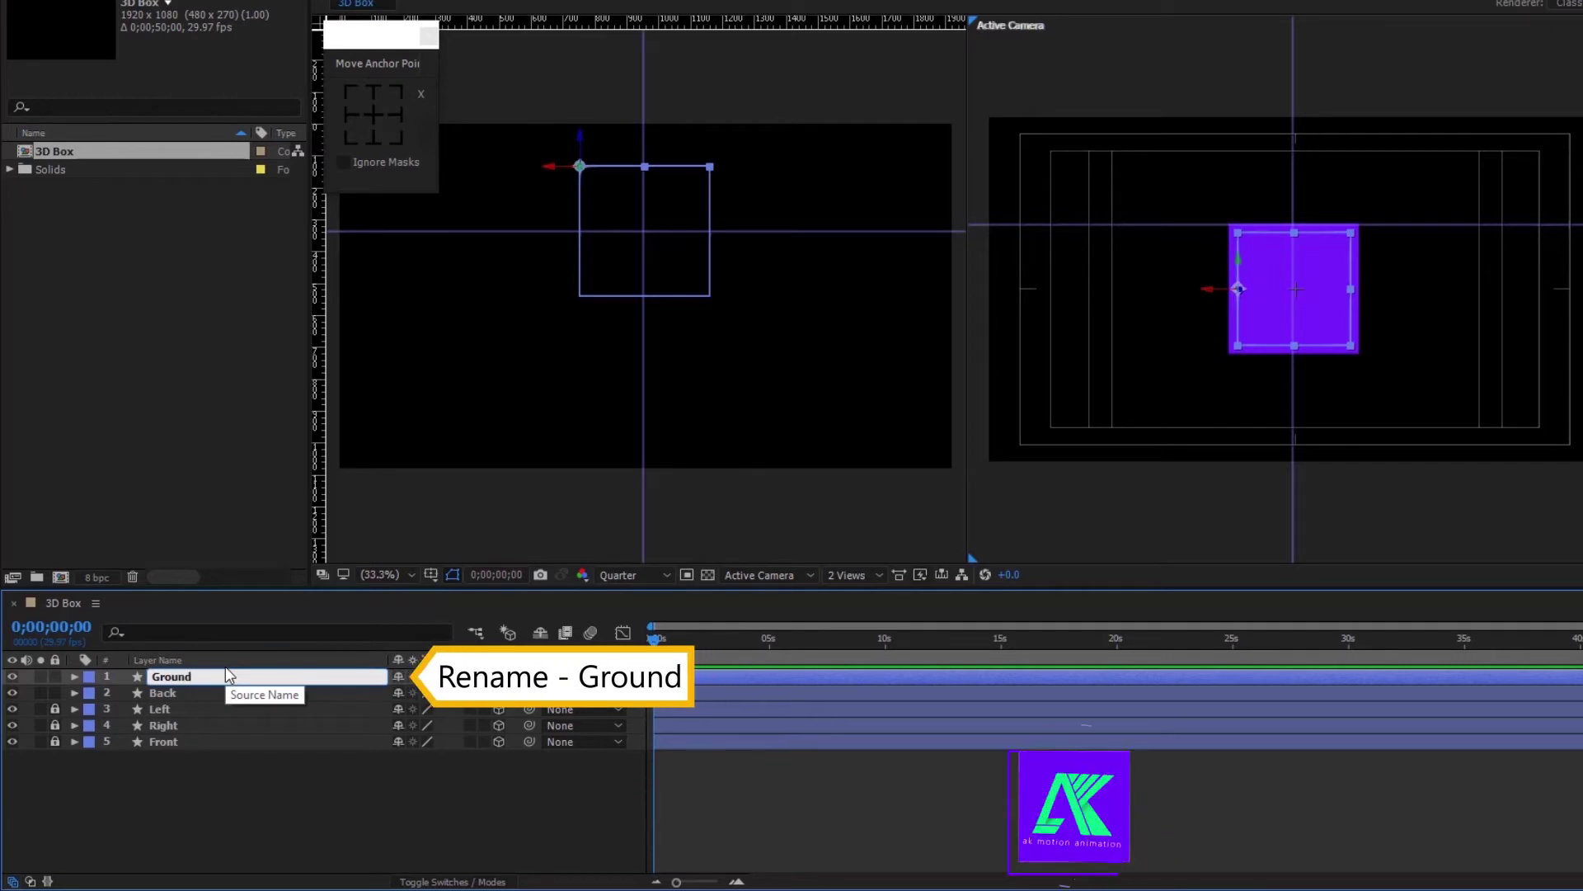
{"action": "key", "text": "Return"}
- Anchor Ground at bottom centre and tilt it 90° on X
{"action": "left_click", "coordinate": [372, 136]}
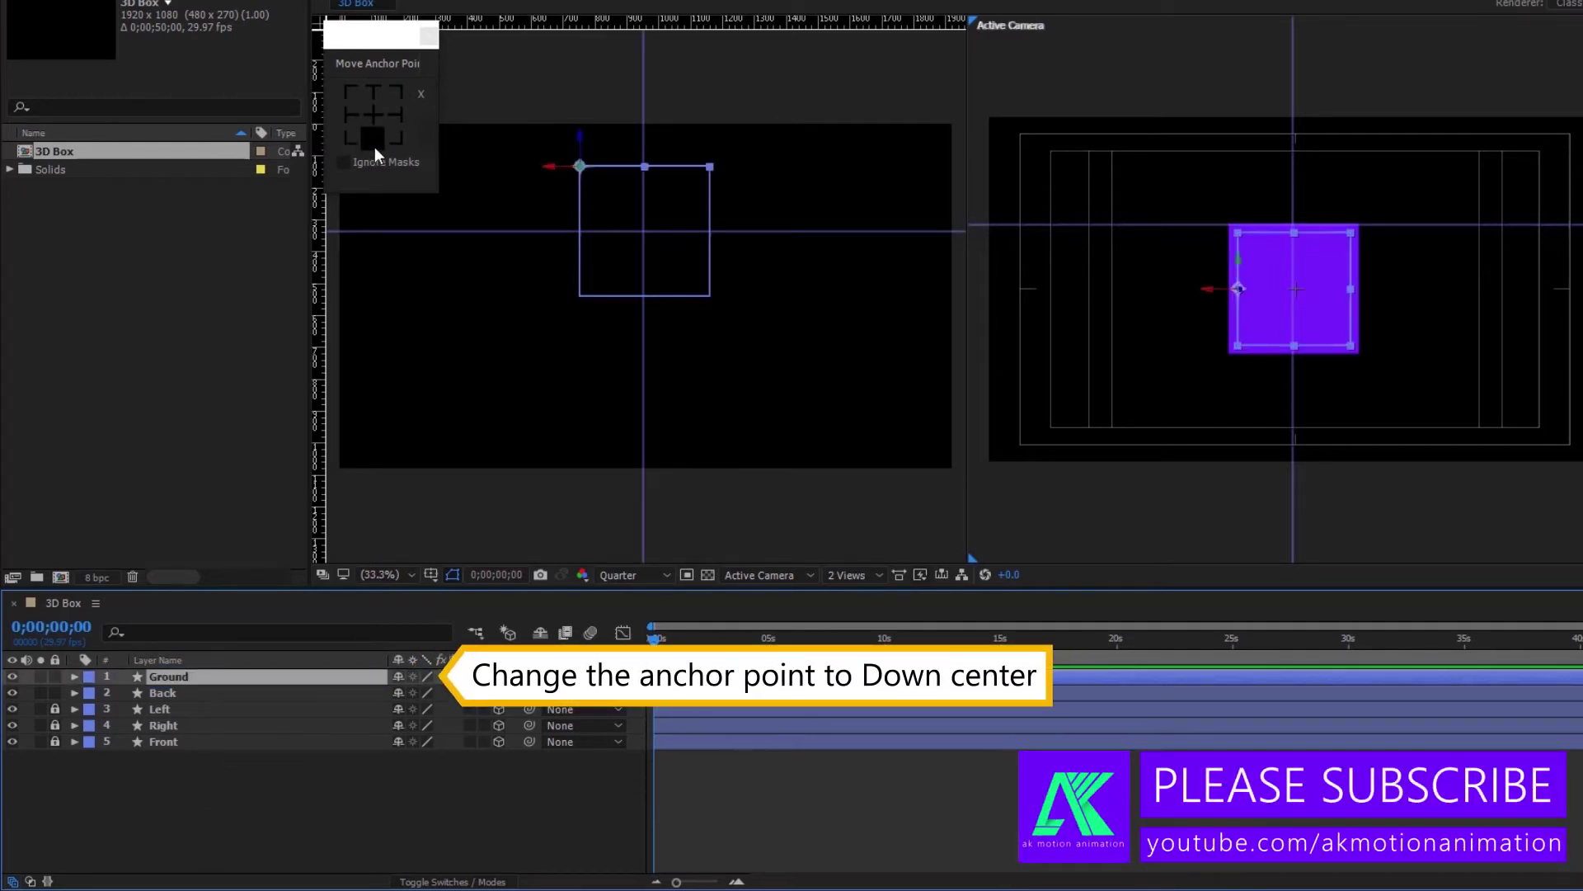
{"action": "key", "text": "r"}
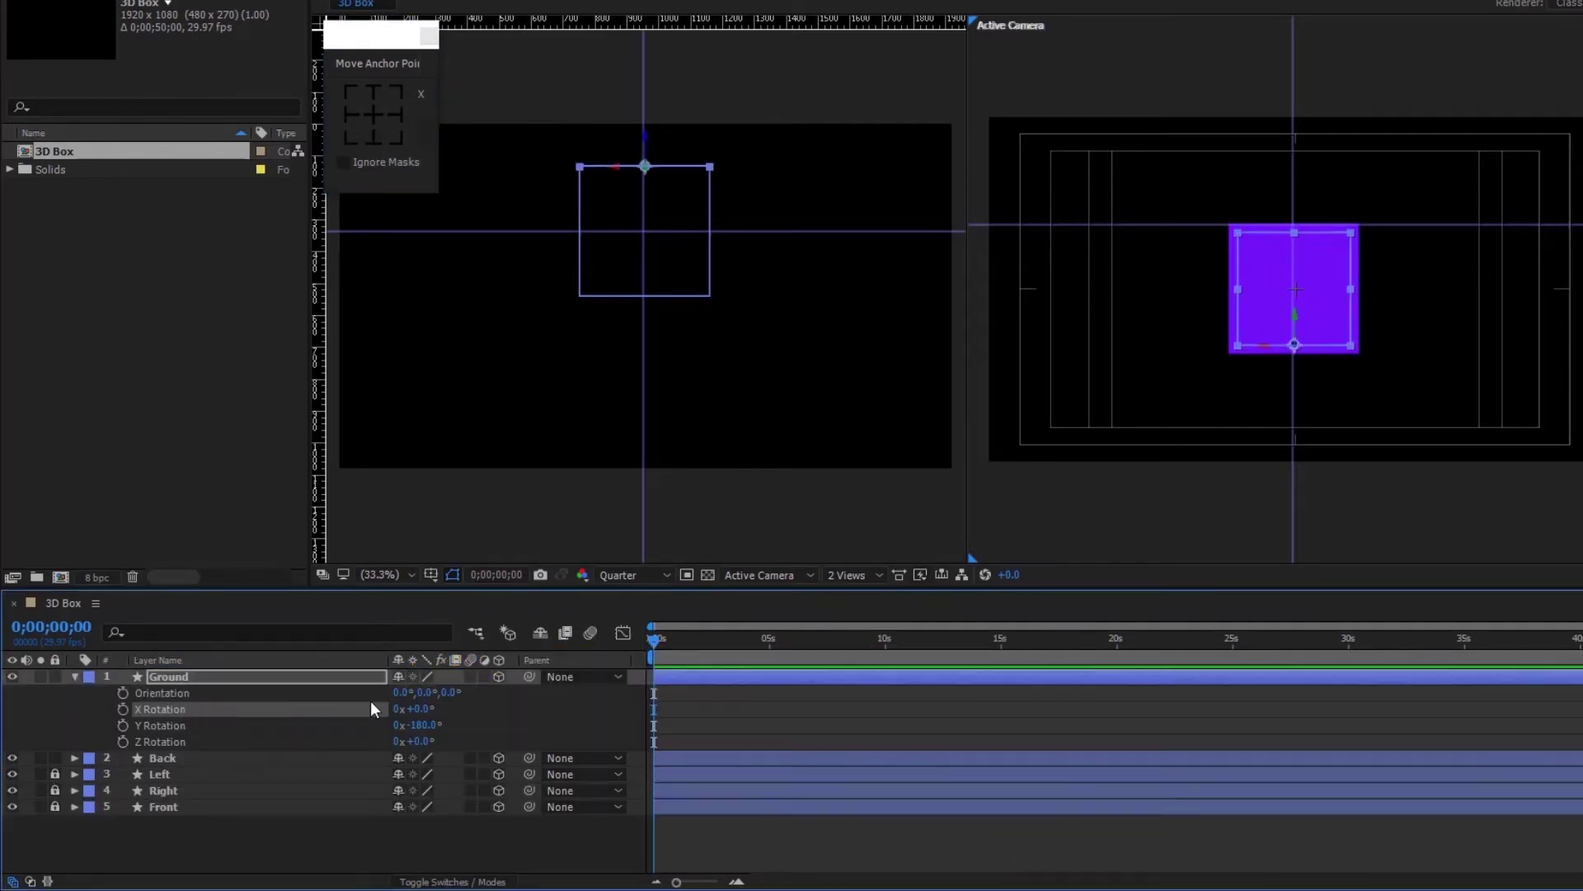
{"action": "left_click", "coordinate": [427, 709]}
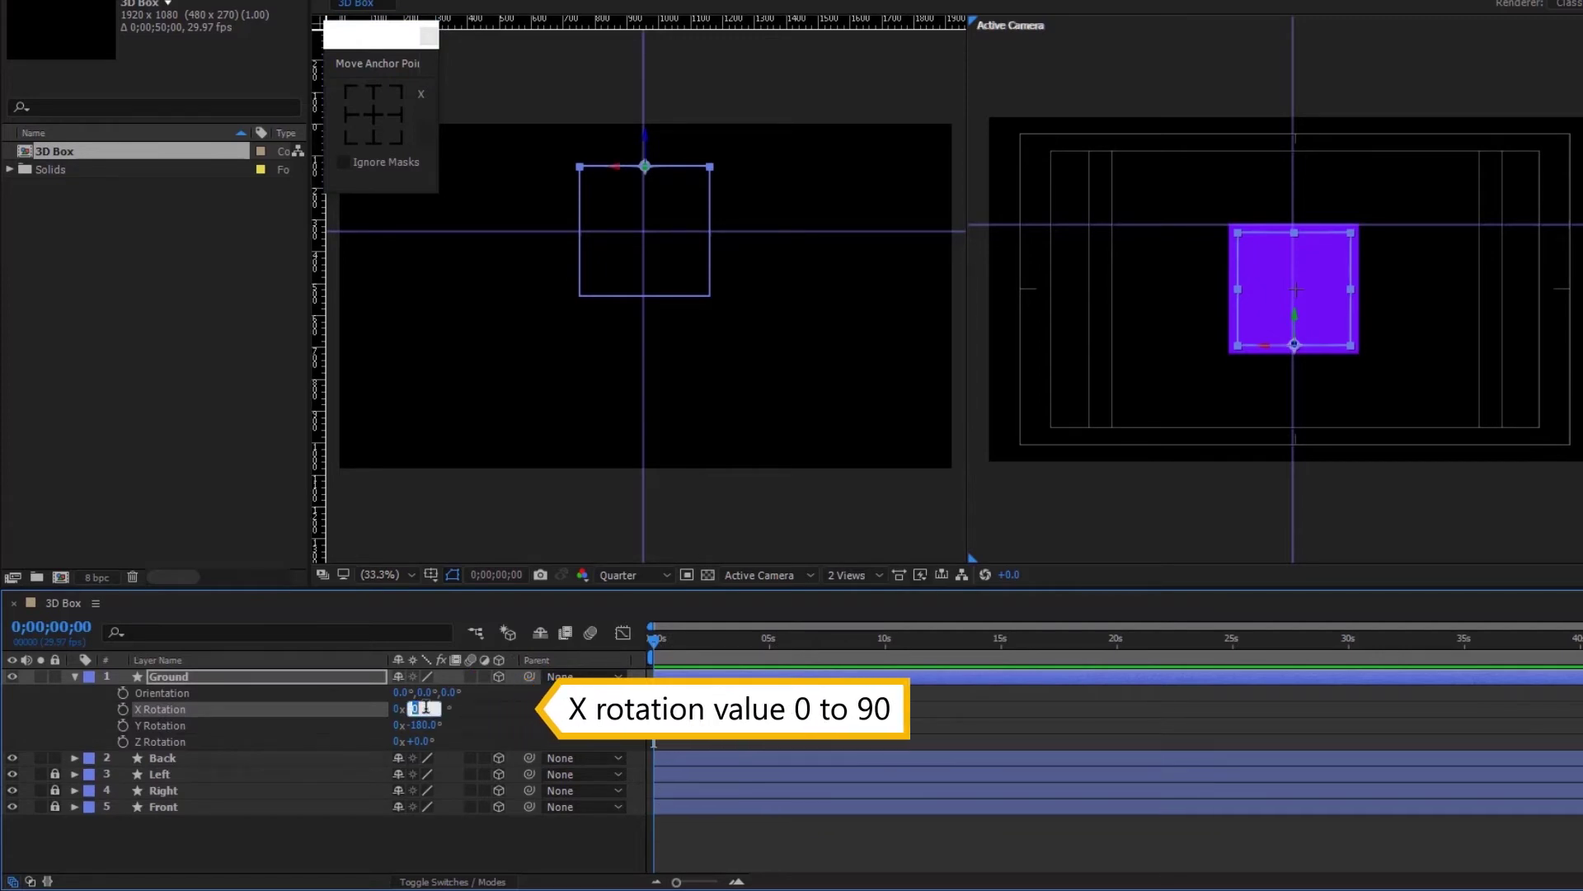
{"action": "type", "text": "90"}
{"action": "key", "text": "Return"}
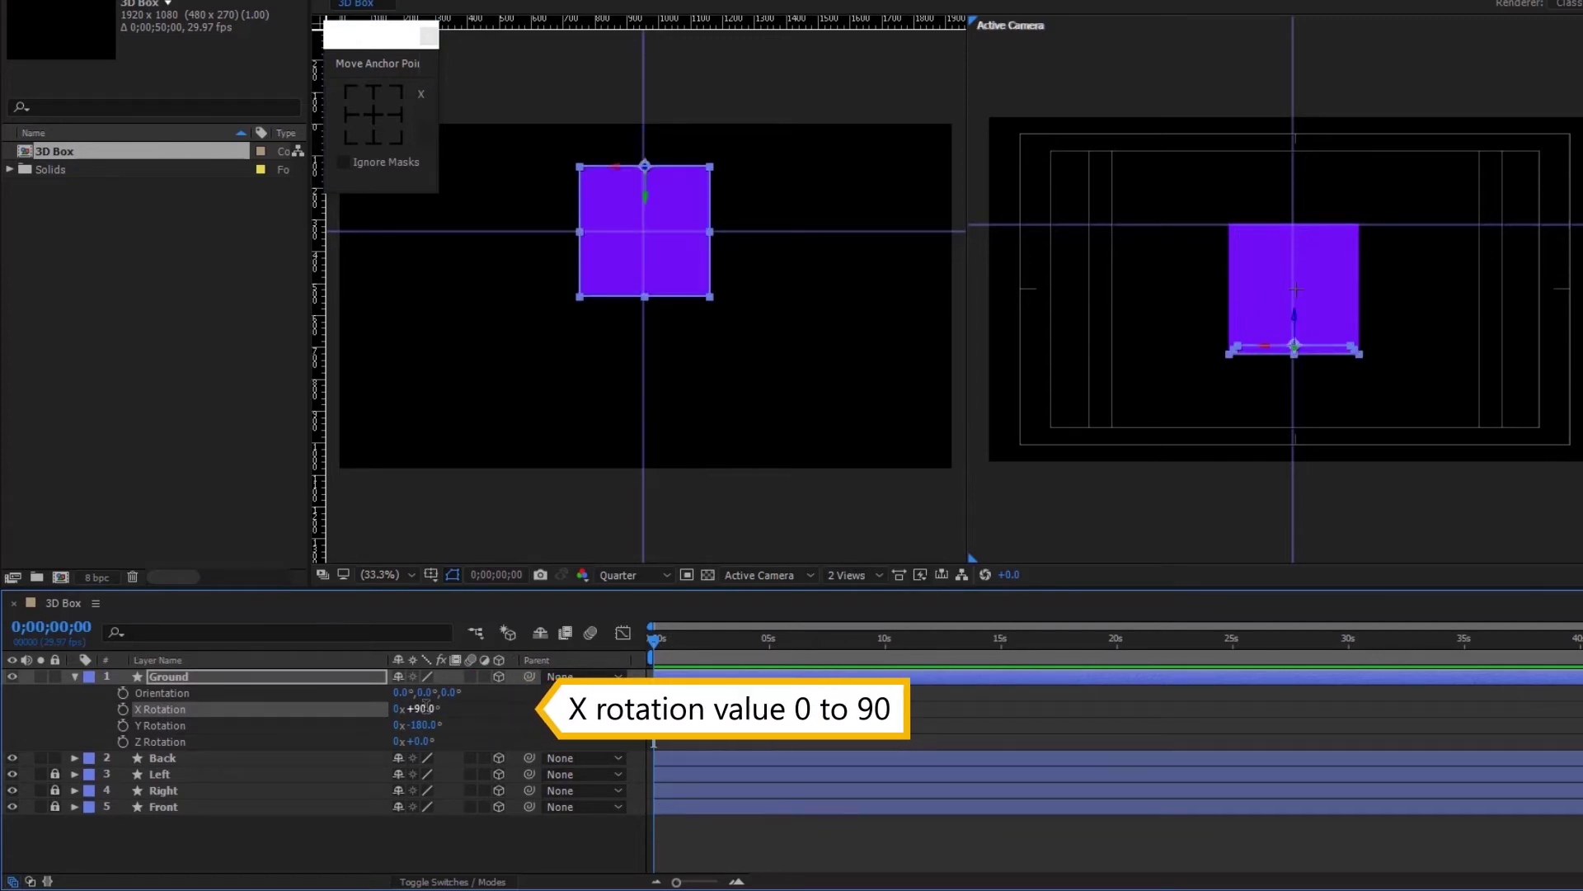
{"action": "left_click", "coordinate": [75, 676]}
{"action": "left_click", "coordinate": [169, 694]}
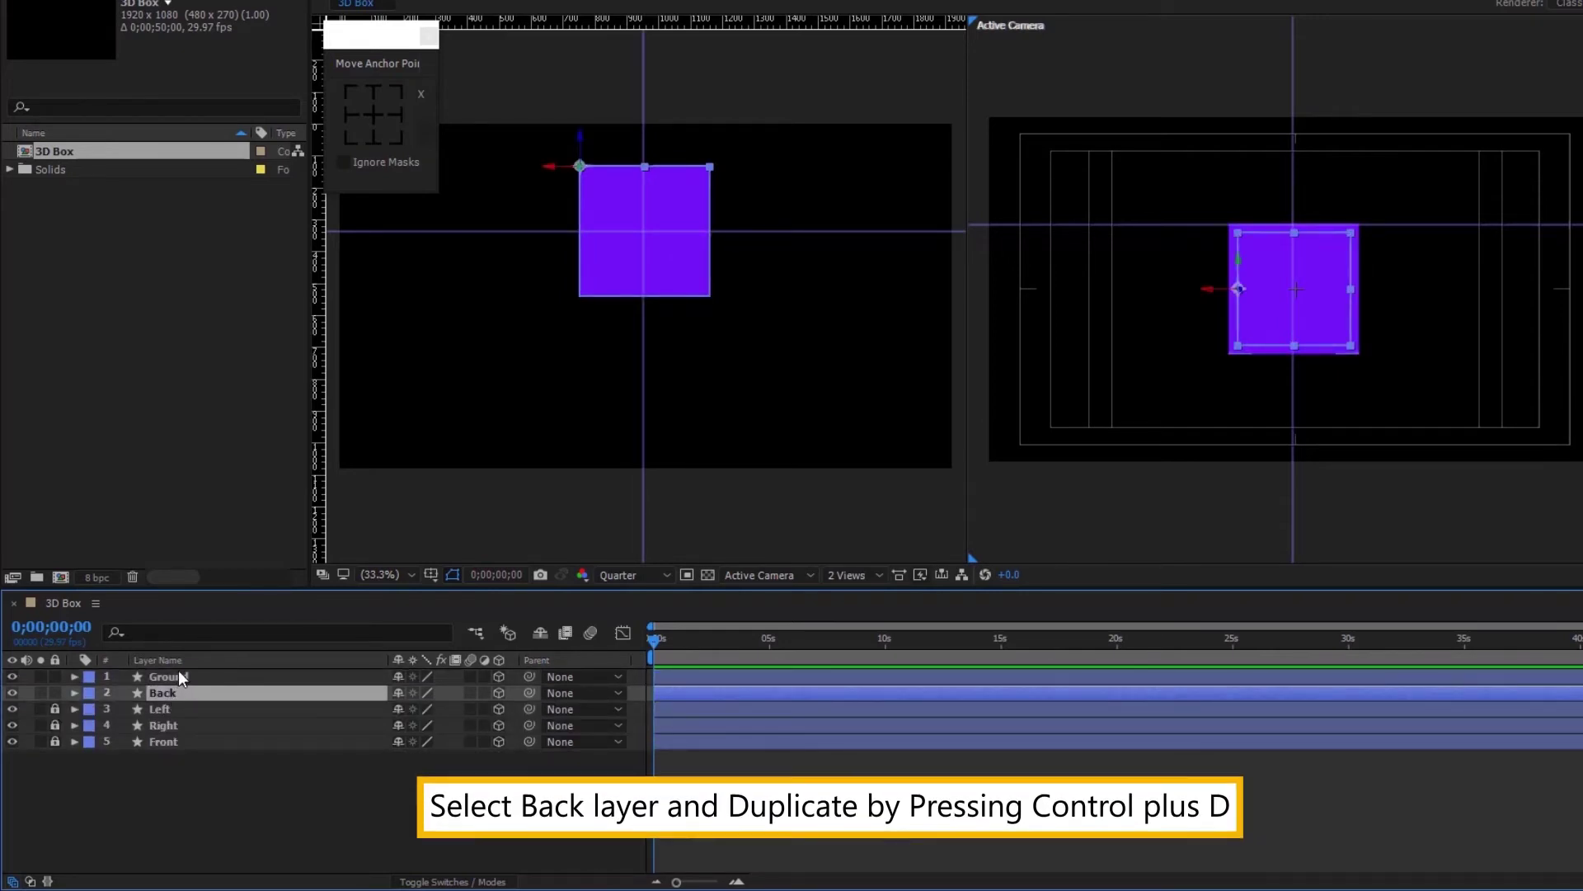
- Duplicate Back again and name the copy 'Up'
{"action": "key", "text": "ctrl+d"}
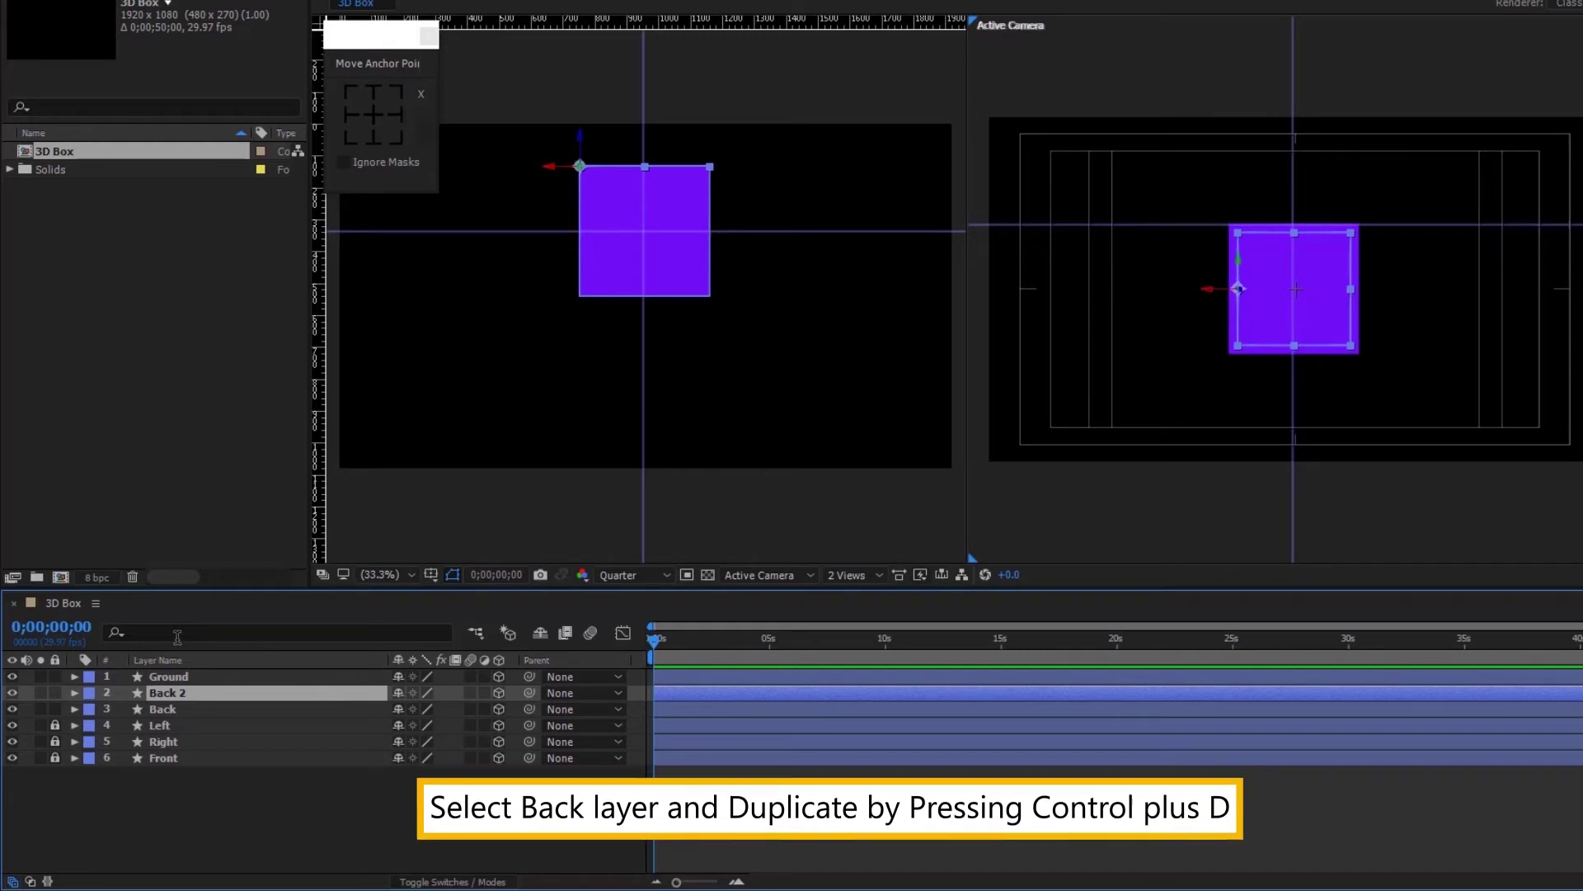
{"action": "right_click", "coordinate": [172, 691]}
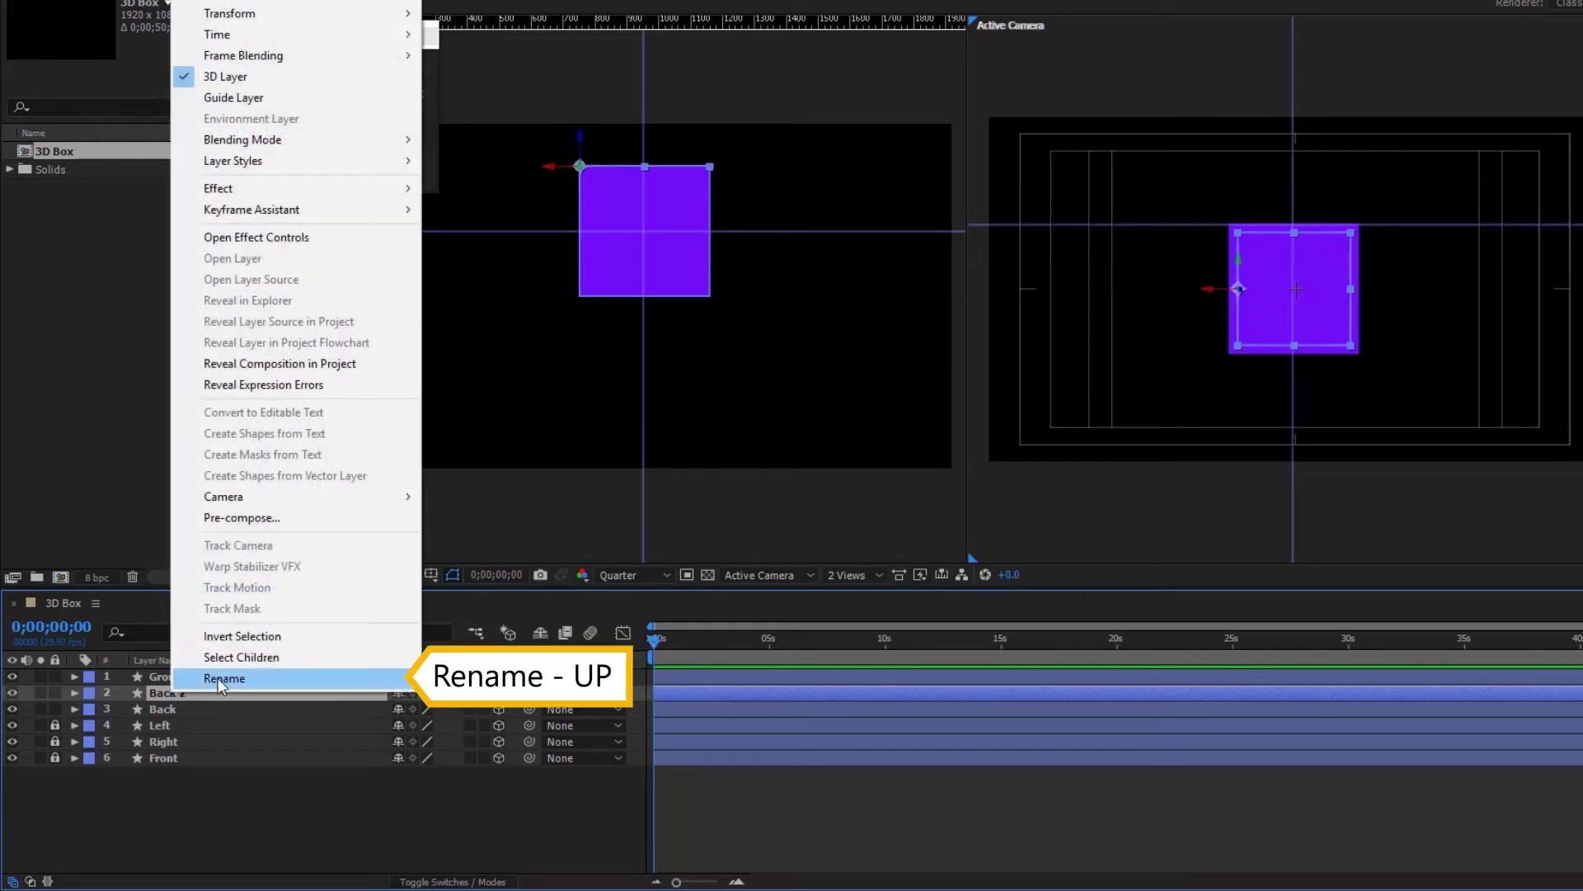
{"action": "left_click", "coordinate": [221, 674]}
{"action": "type", "text": "Up"}
{"action": "key", "text": "Return"}
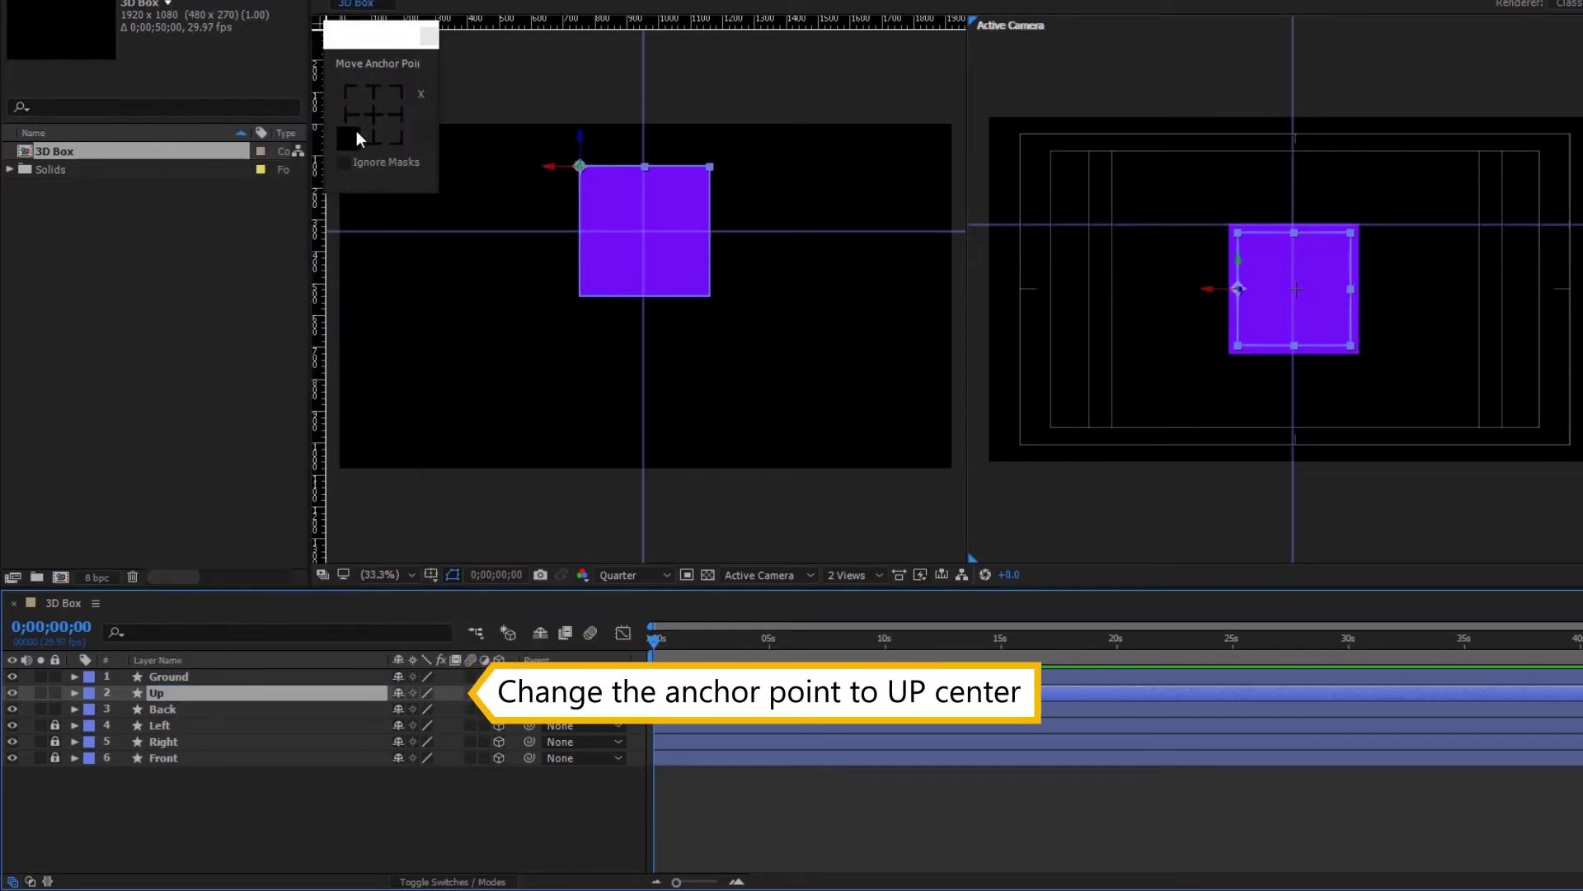
- Anchor Up at top centre, set its X Rotation to -90°, and select all six faces
{"action": "left_click", "coordinate": [380, 94]}
{"action": "key", "text": "r"}
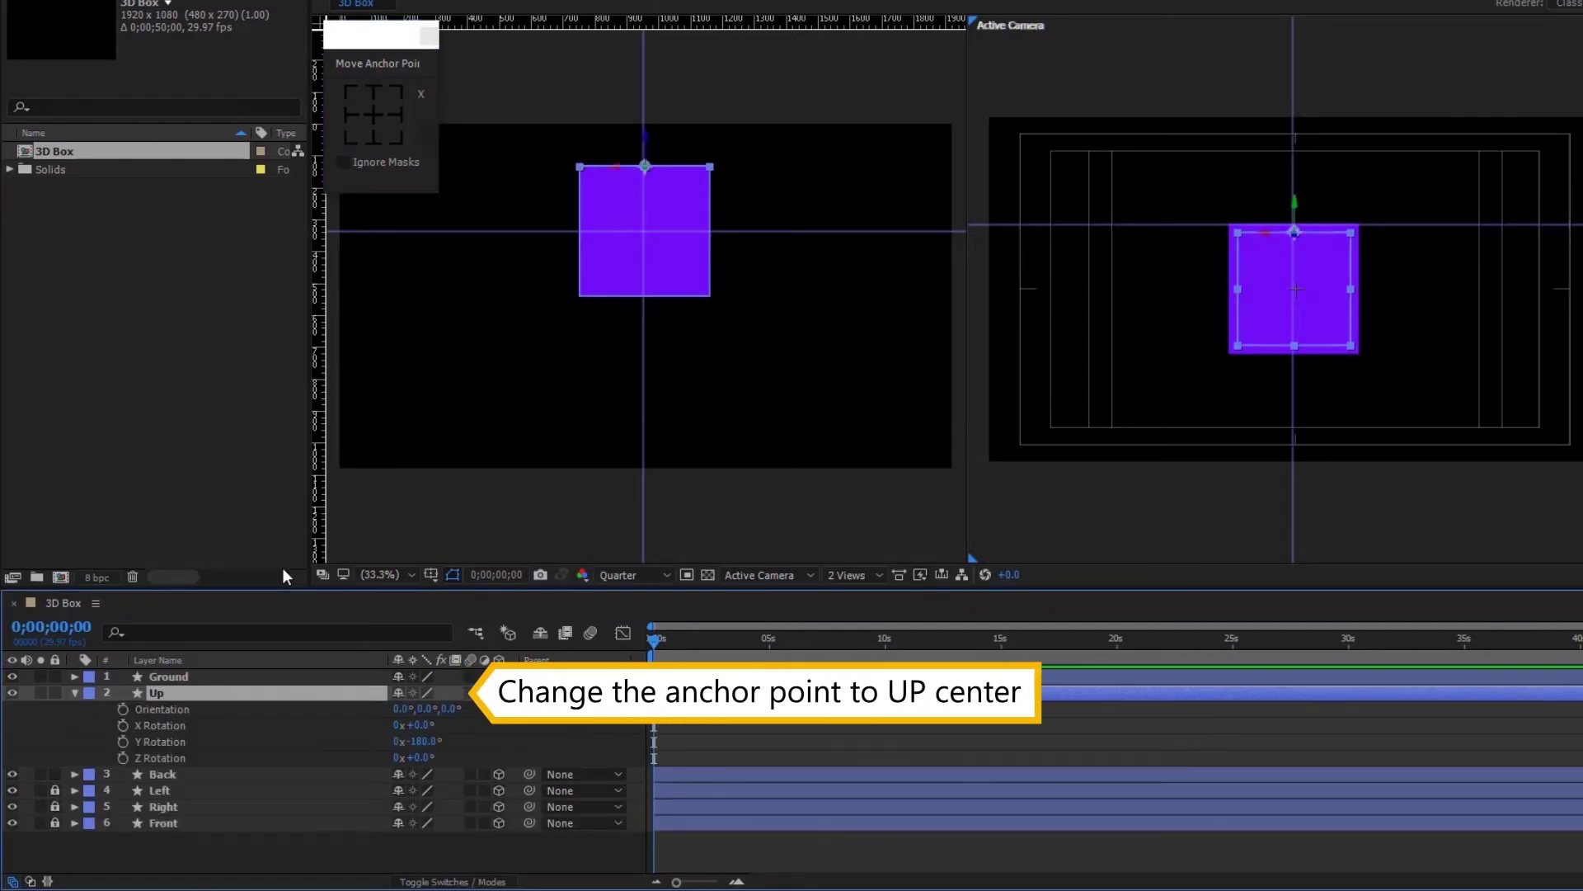
{"action": "left_click", "coordinate": [421, 725]}
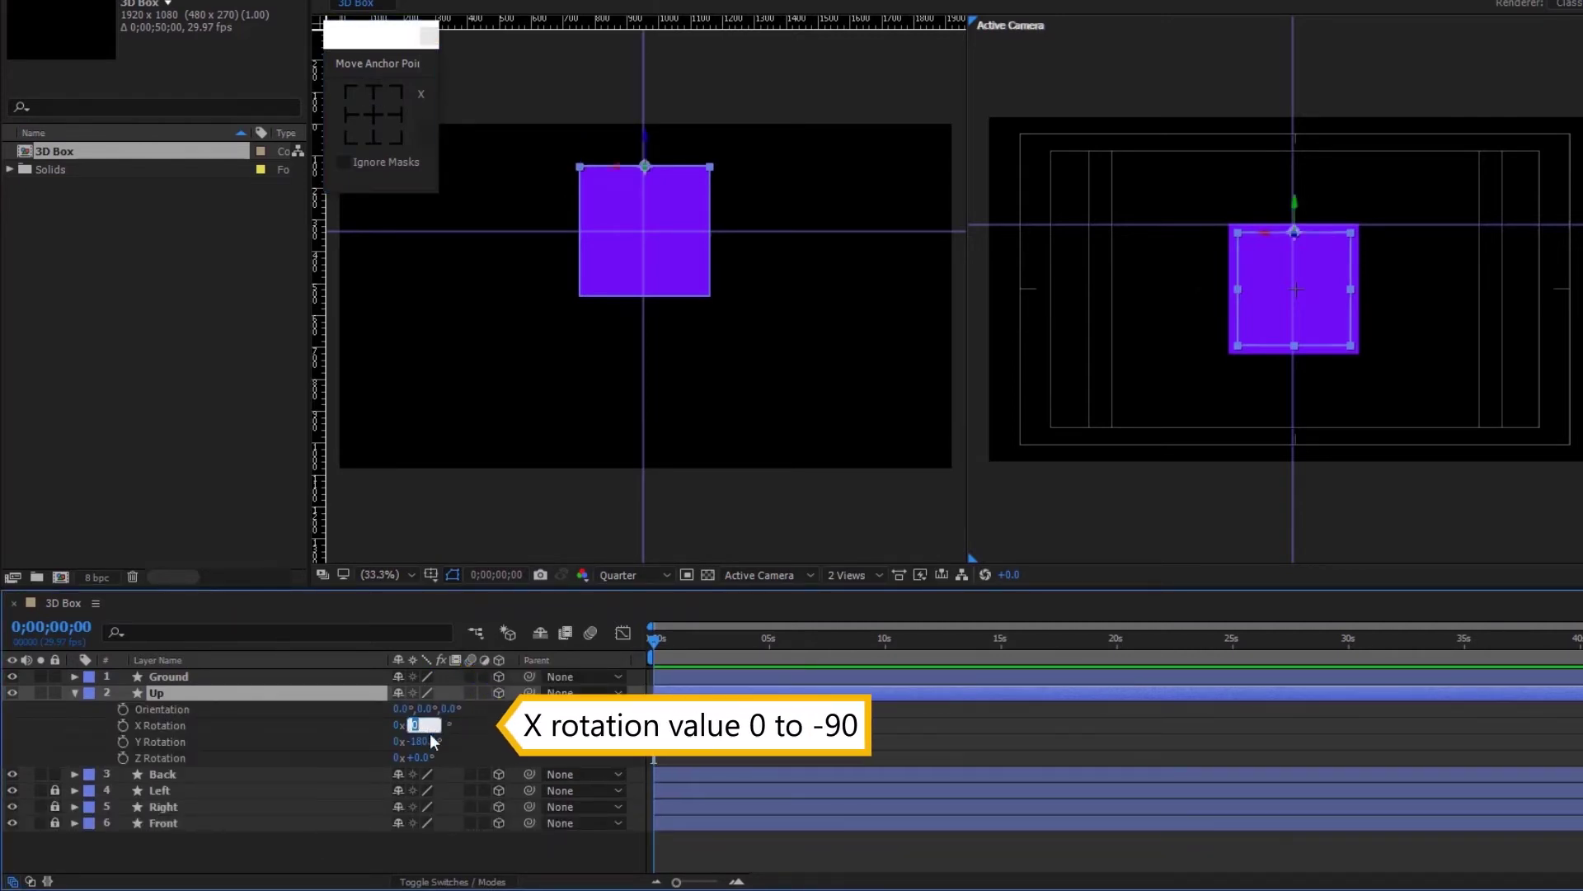
{"action": "type", "text": "-90"}
{"action": "key", "text": "Return"}
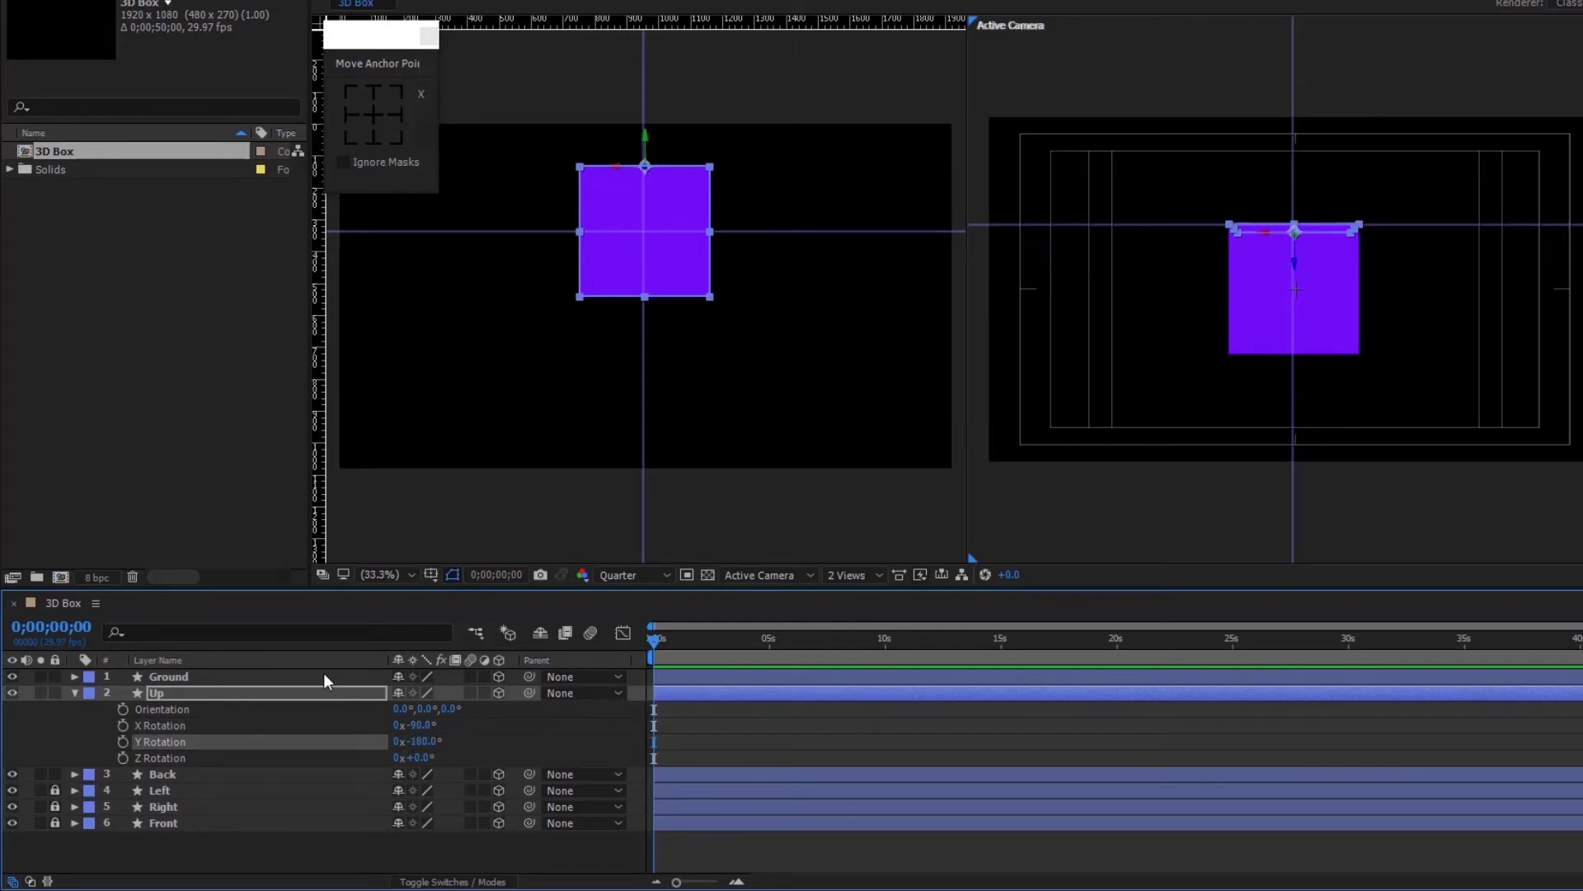
{"action": "left_click", "coordinate": [78, 694]}
{"action": "left_click_drag", "start_coordinate": [167, 793], "coordinate": [220, 665]}
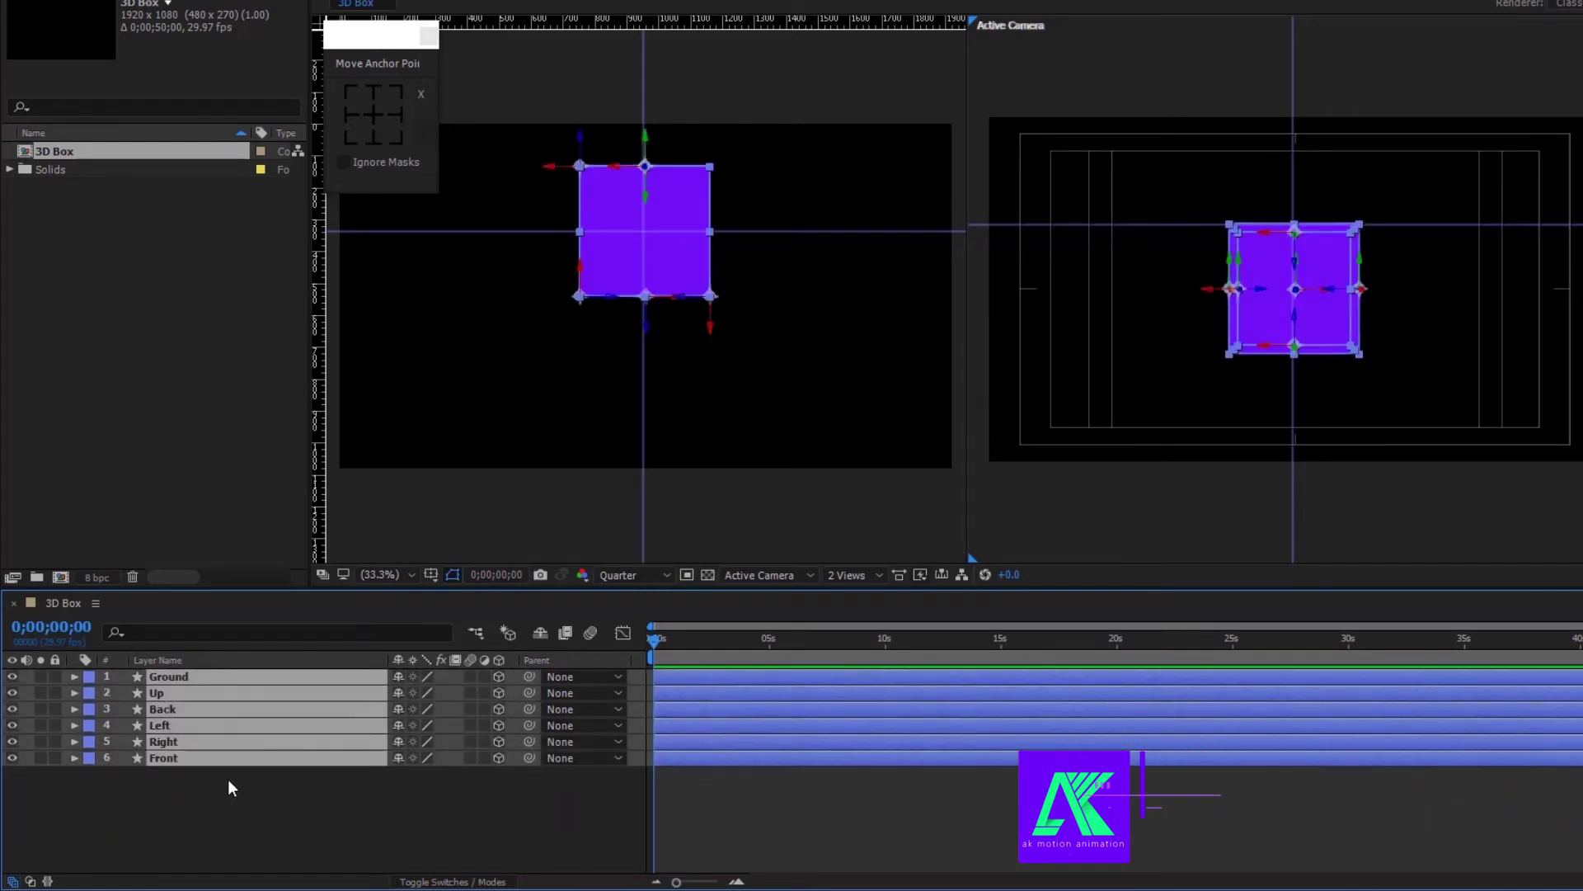
- Add a Spot light, Light 1, and move it lower in the Top view
{"action": "left_click", "coordinate": [227, 777]}
{"action": "right_click", "coordinate": [191, 773]}
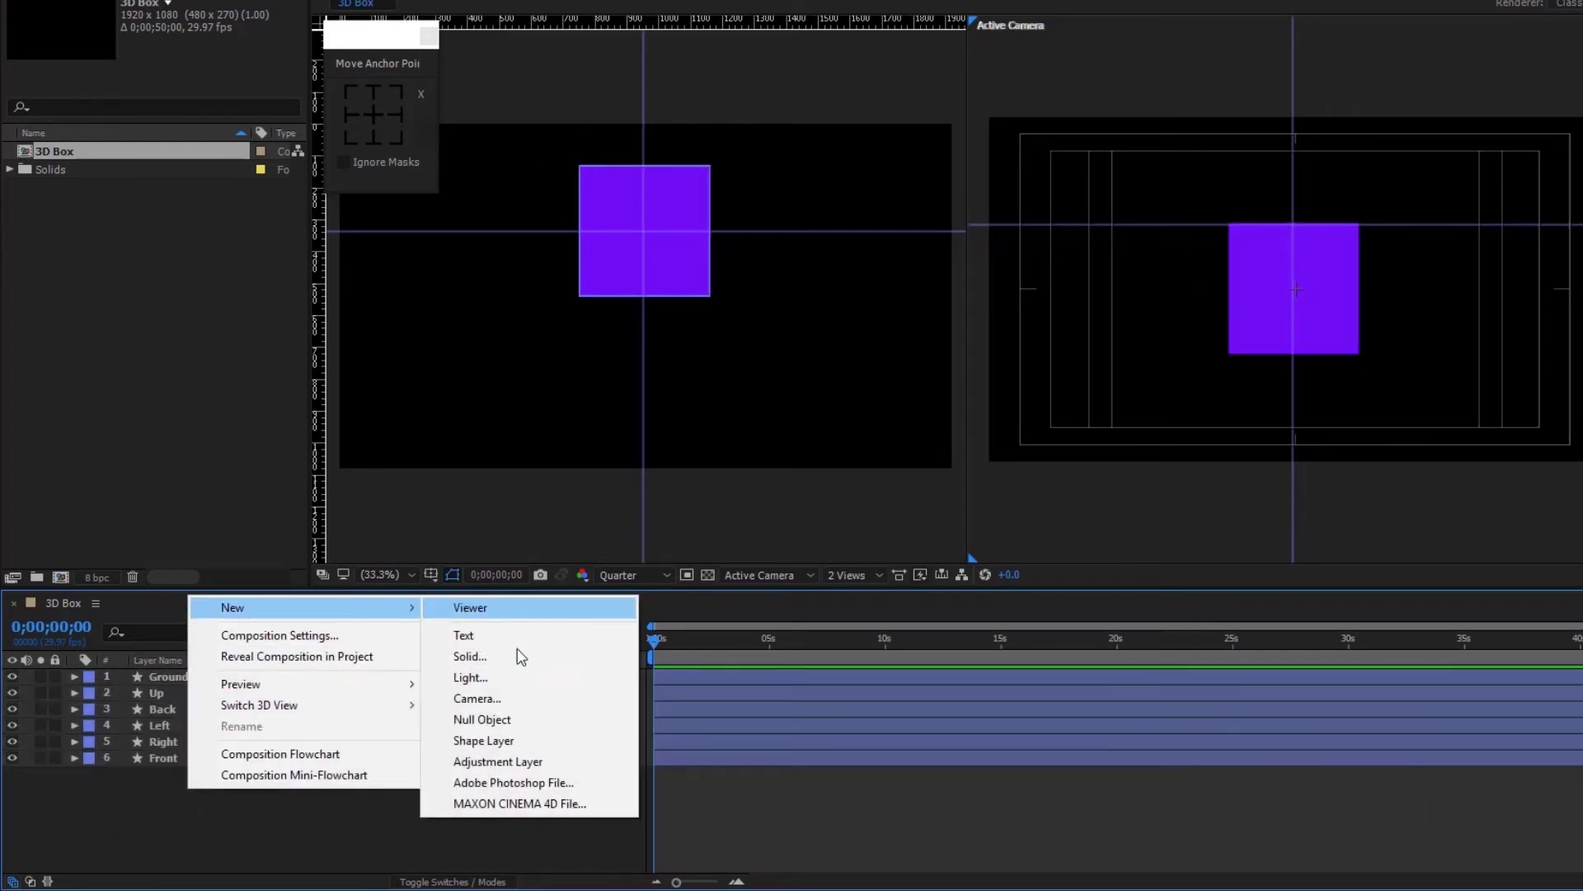
{"action": "left_click", "coordinate": [514, 680]}
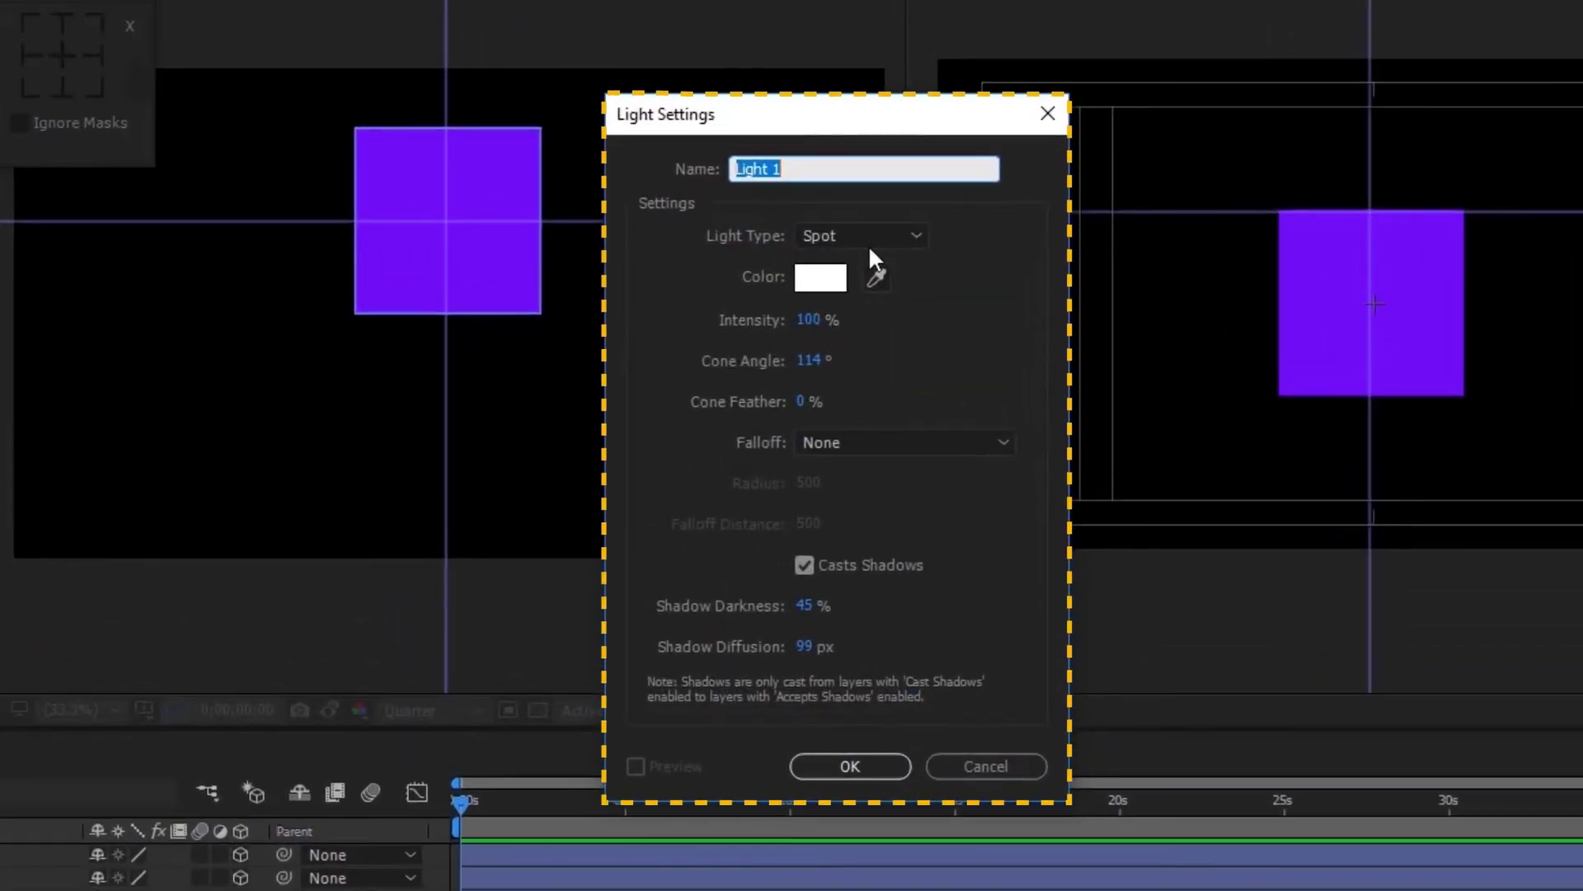
{"action": "left_click", "coordinate": [869, 245]}
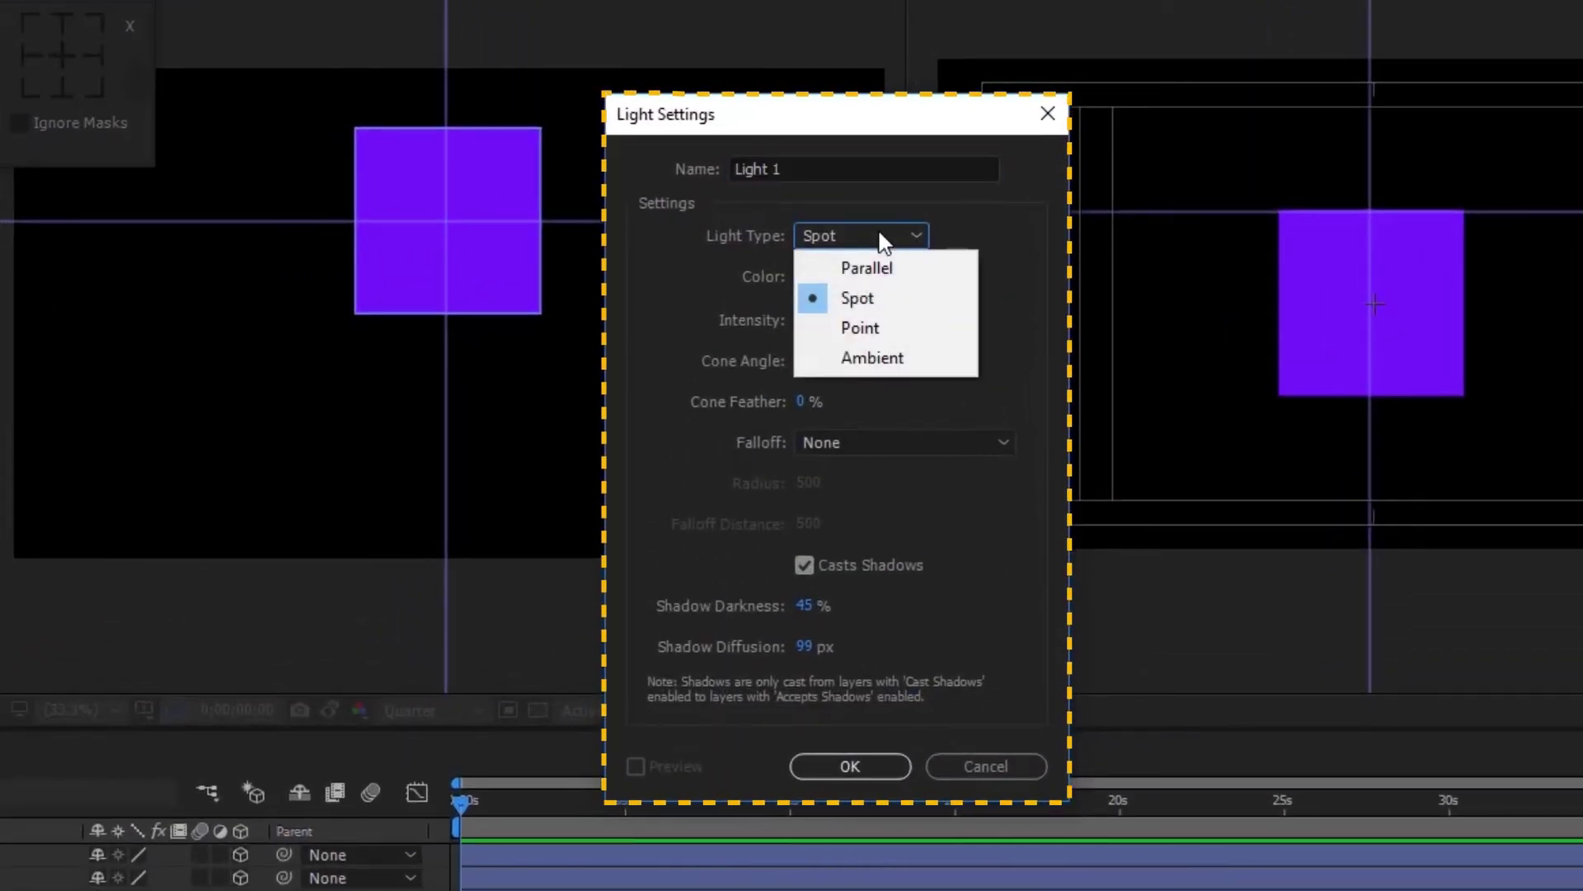
{"action": "left_click", "coordinate": [877, 299]}
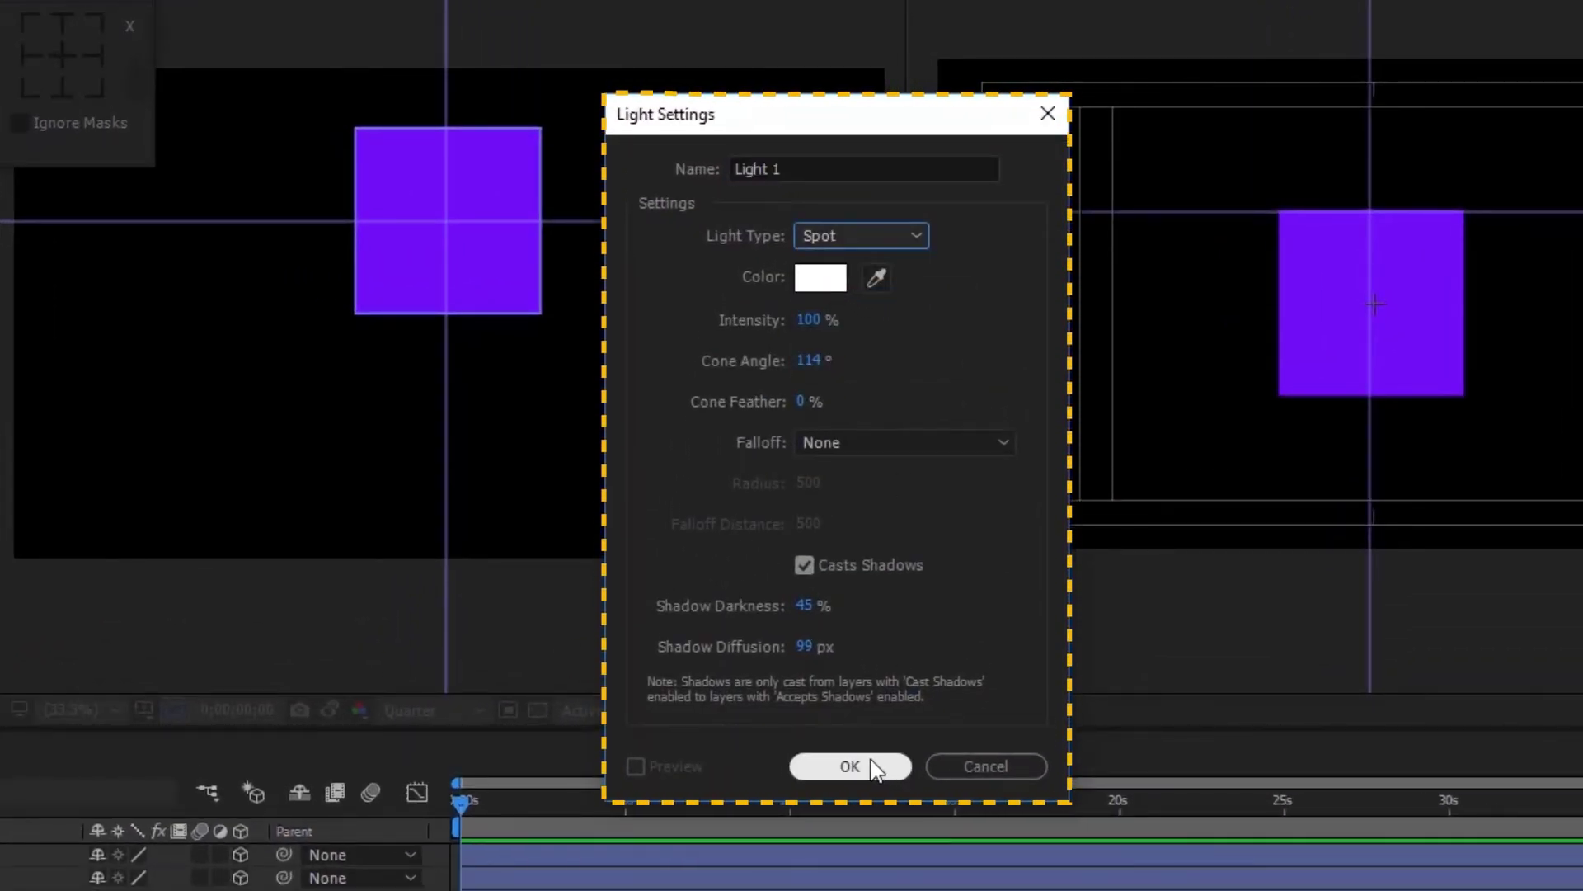
{"action": "left_click", "coordinate": [851, 766]}
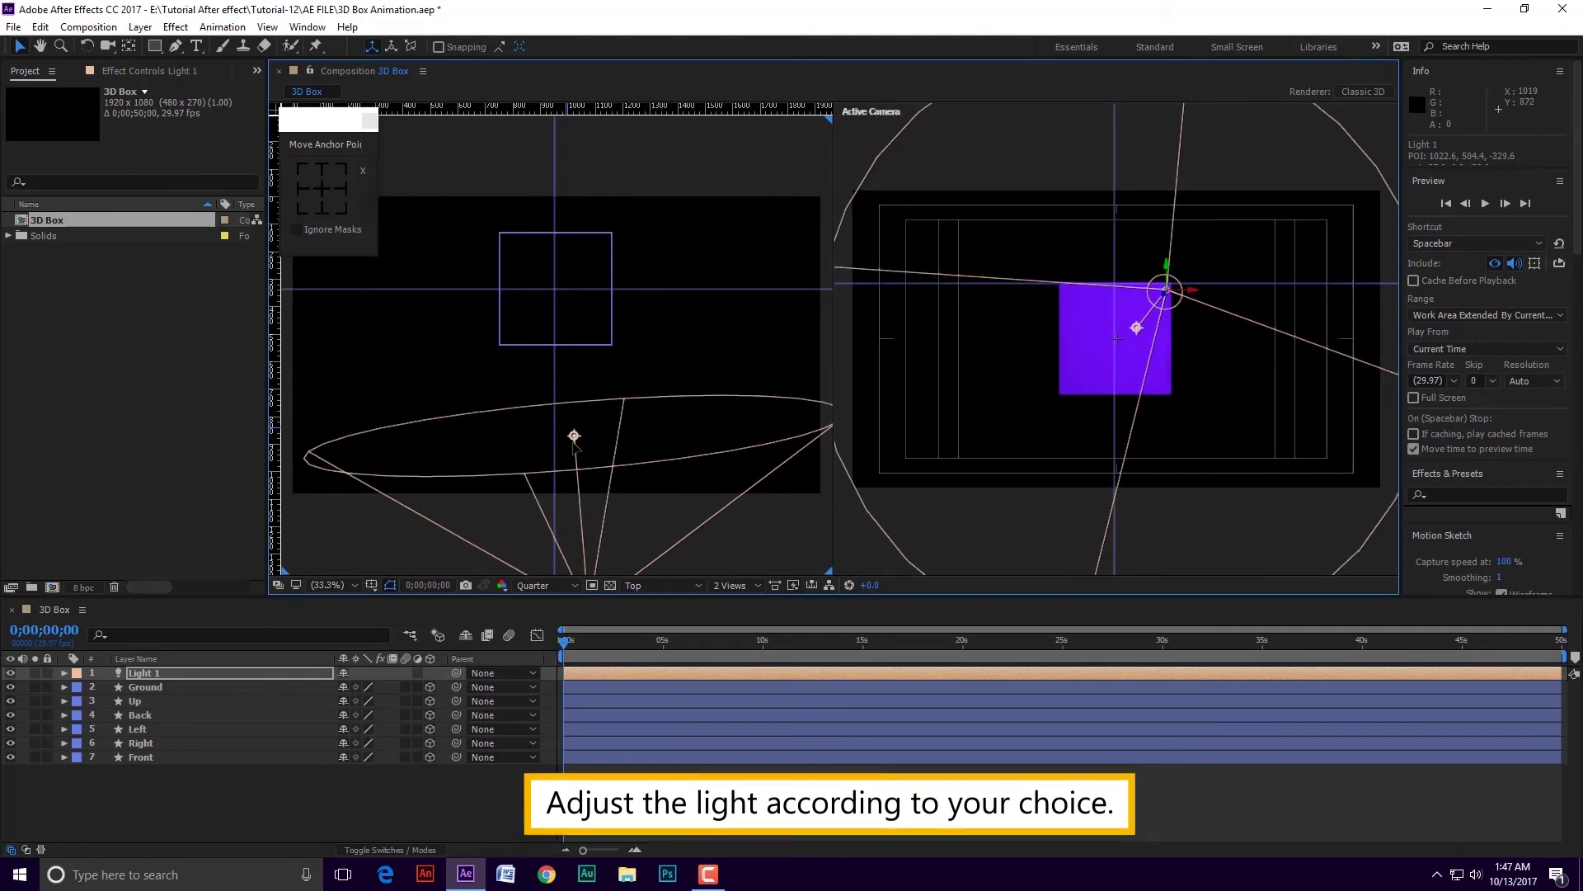
{"action": "mouse_move", "coordinate": [573, 437]}
{"action": "left_mouse_down"}
{"action": "mouse_move", "coordinate": [581, 535]}
{"action": "mouse_move", "coordinate": [565, 424]}
{"action": "left_mouse_up"}
{"action": "left_click", "coordinate": [727, 606]}
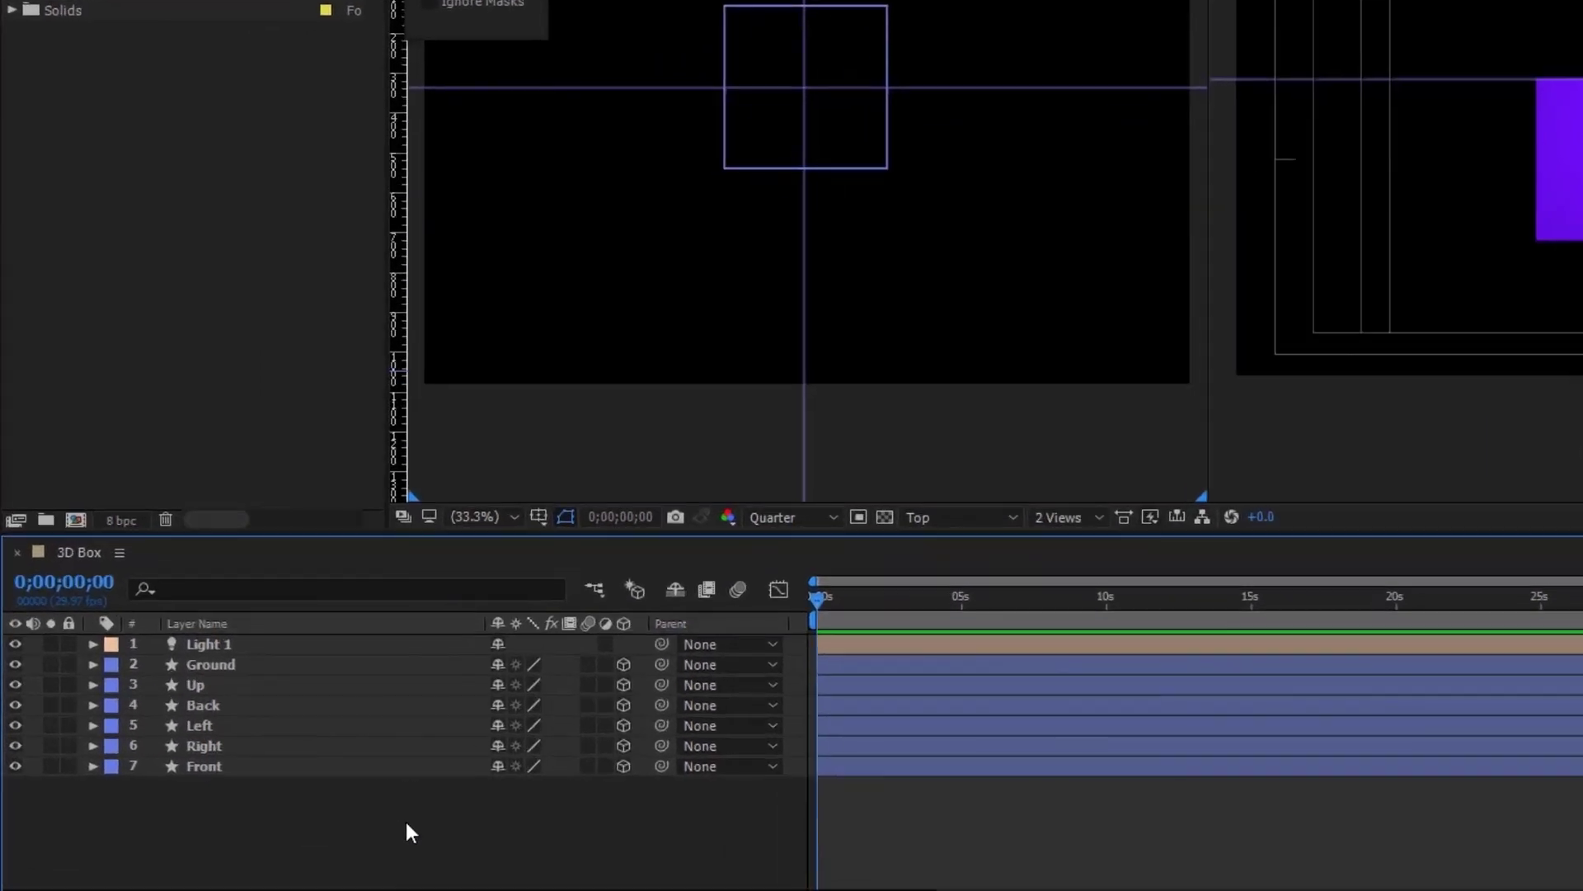
- Add a null object, Null 2, and move it to the box's centre
{"action": "right_click", "coordinate": [280, 798]}
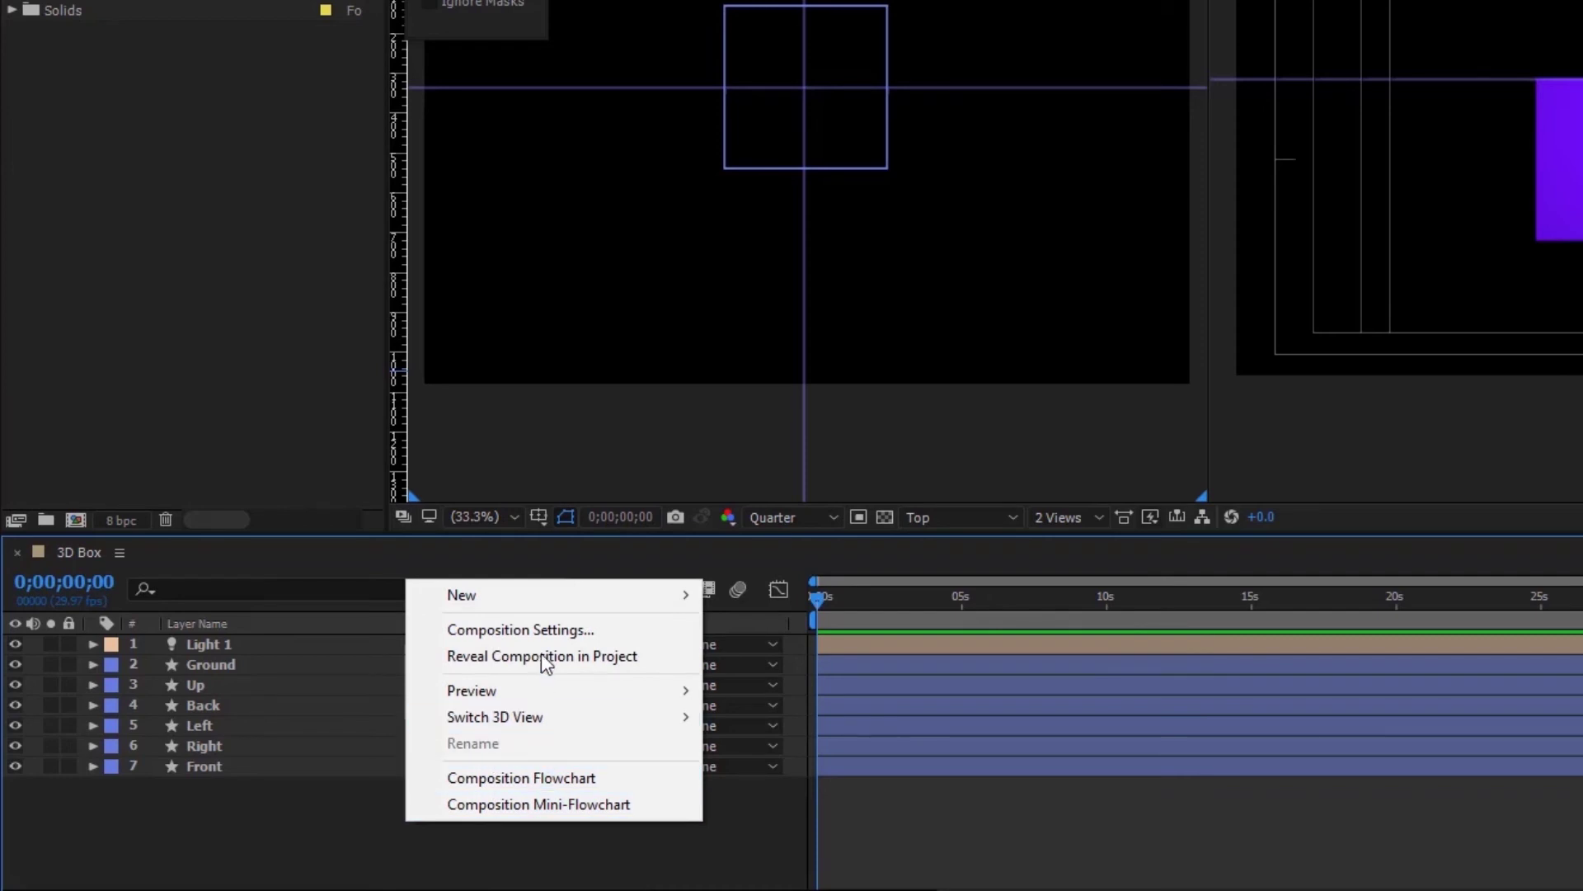
{"action": "mouse_move", "coordinate": [545, 595]}
{"action": "left_click", "coordinate": [779, 735]}
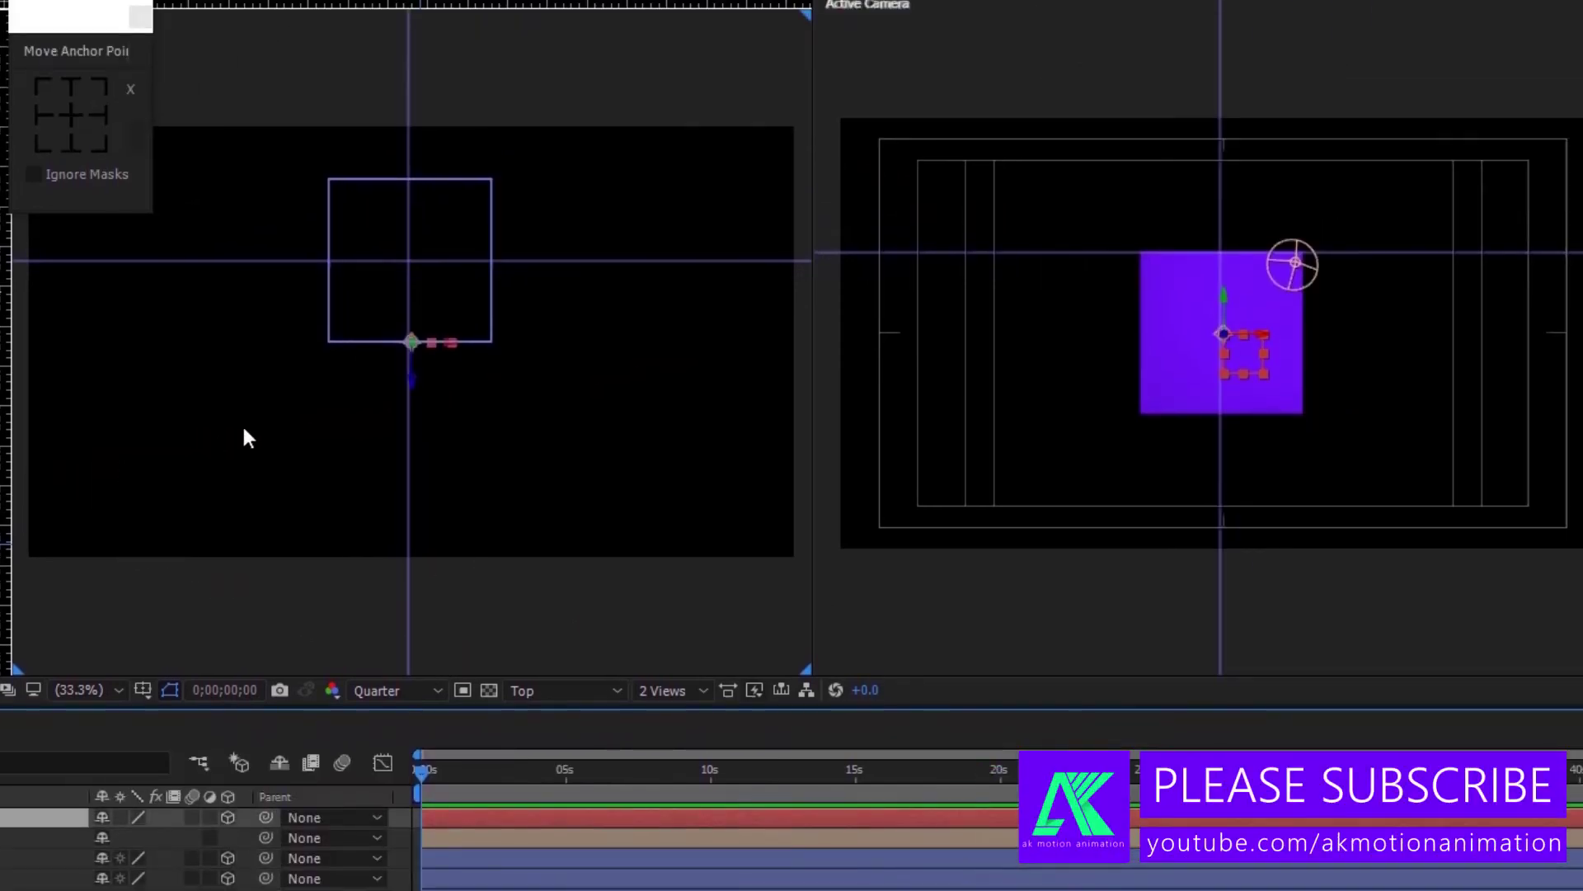
{"action": "left_click_drag", "start_coordinate": [413, 381], "coordinate": [414, 297]}
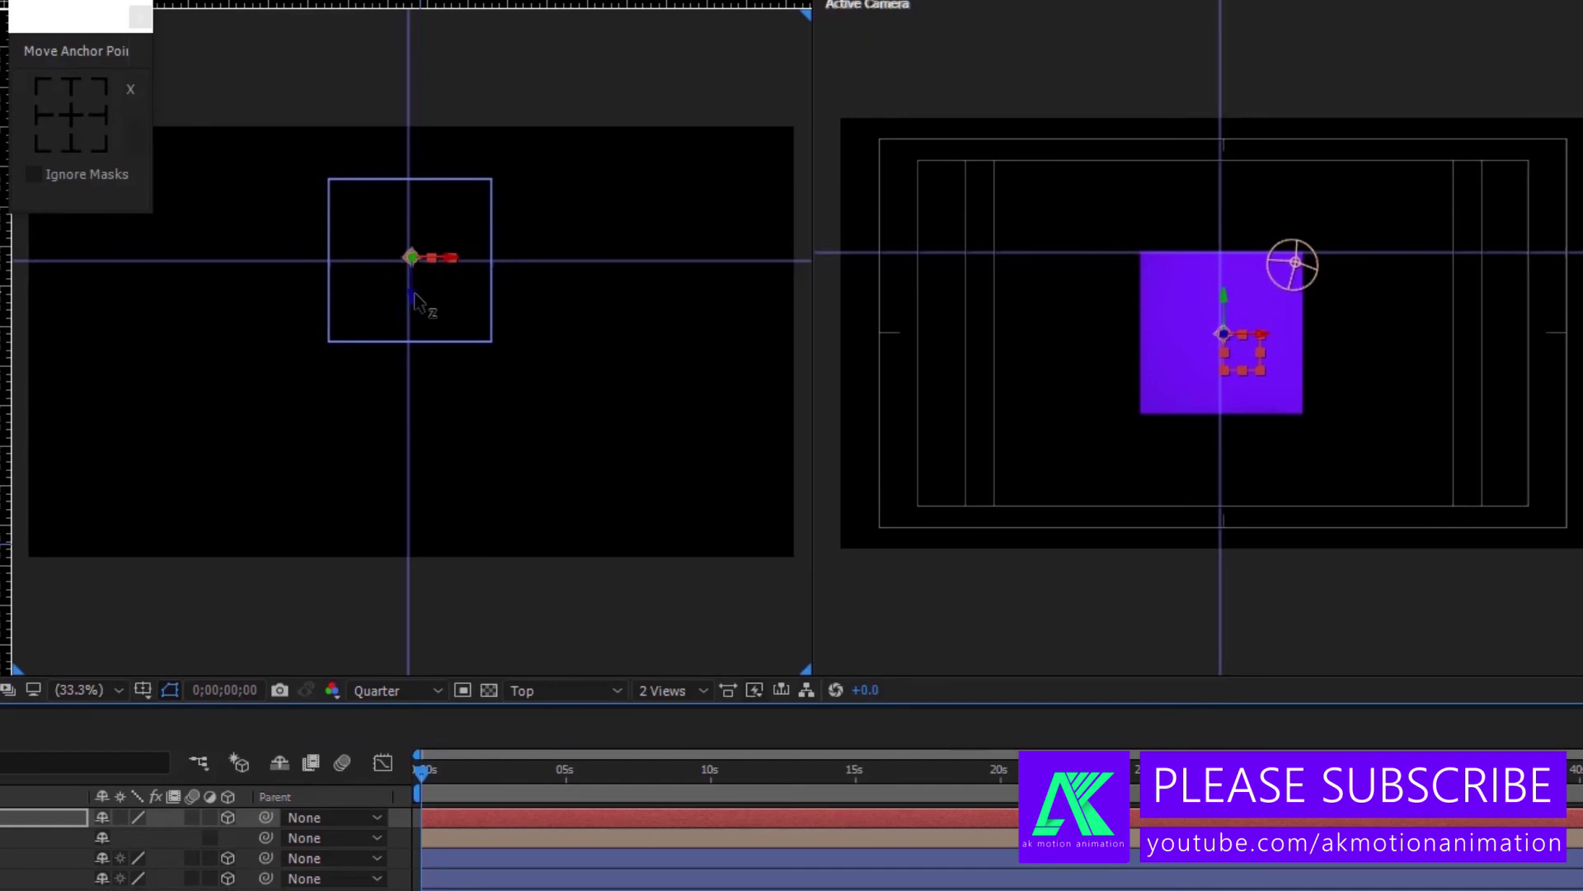
{"action": "left_click", "coordinate": [455, 276]}
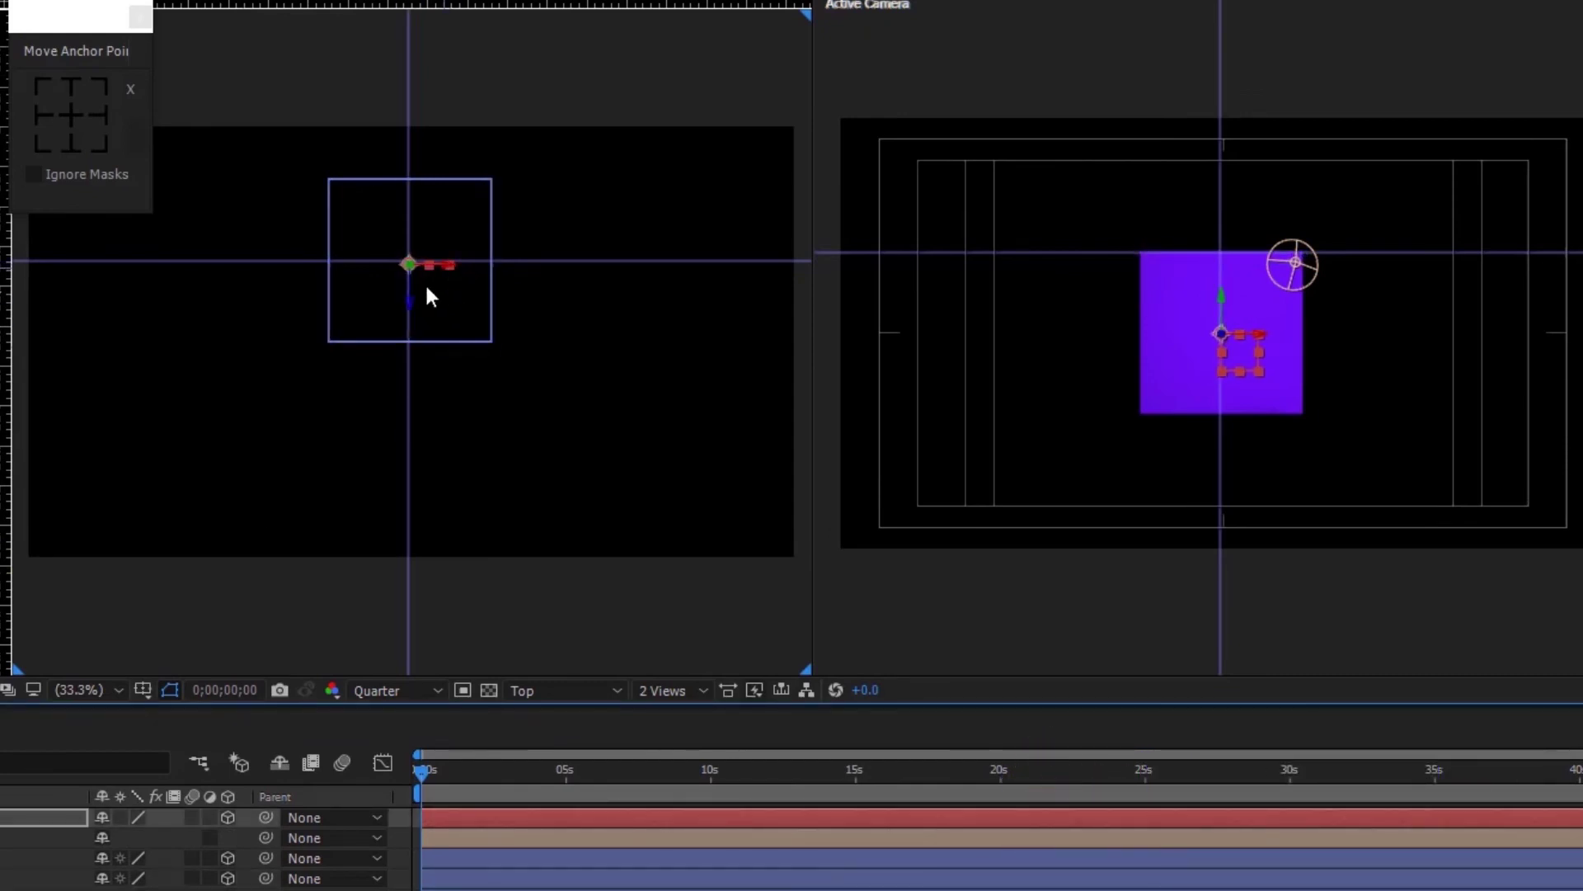
- Parent the six box layers to Null 2 and lock all layers except Null 2
{"action": "left_click_drag", "start_coordinate": [177, 824], "coordinate": [232, 689]}
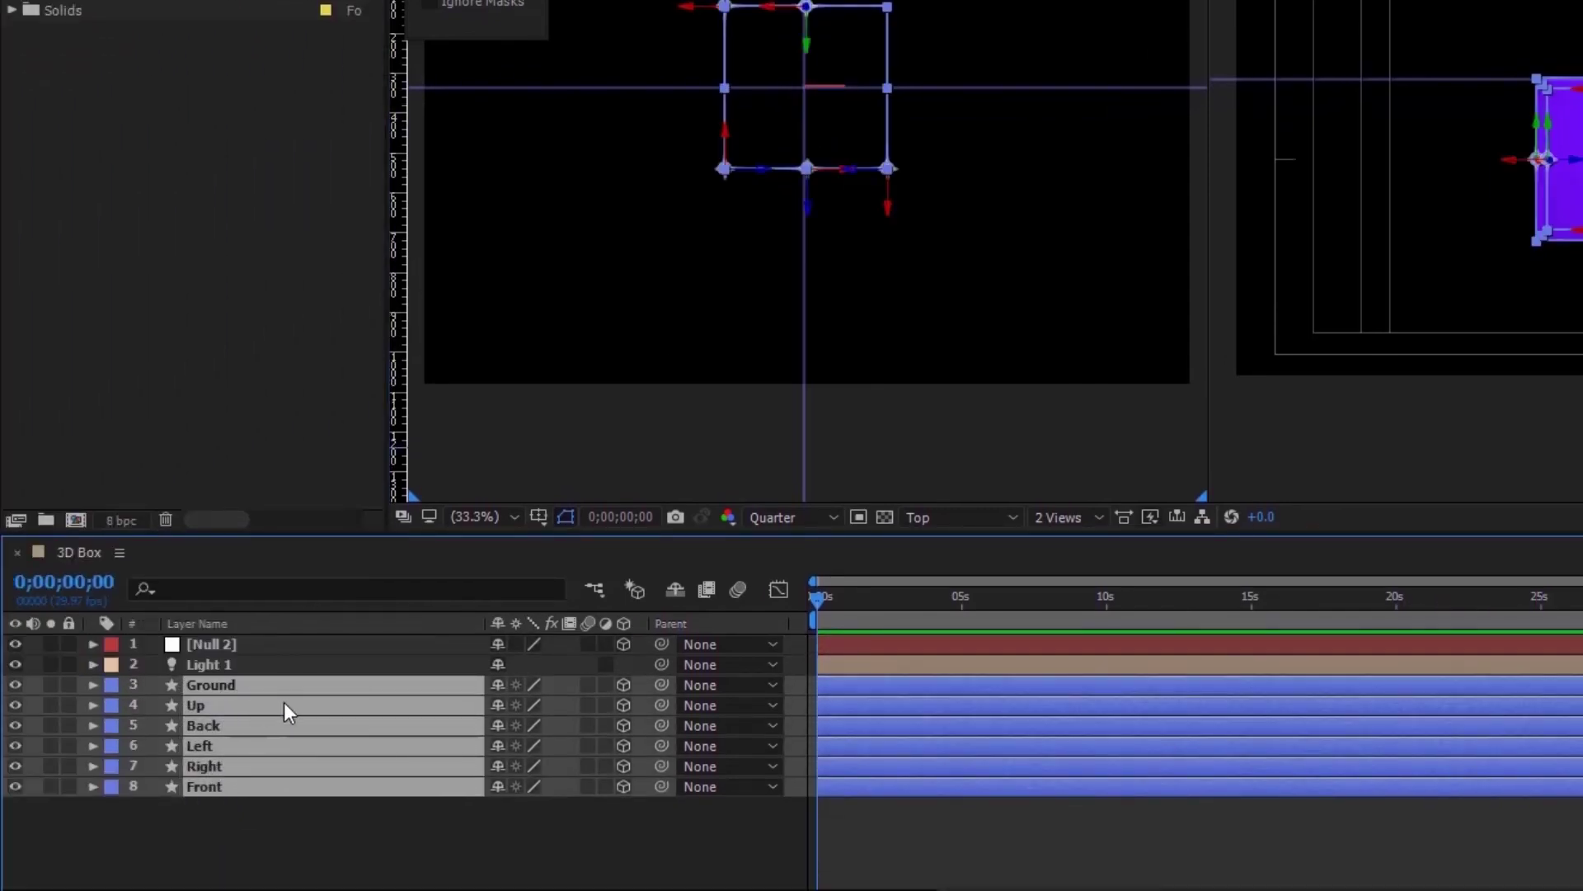
{"action": "left_click_drag", "start_coordinate": [387, 689], "coordinate": [206, 644]}
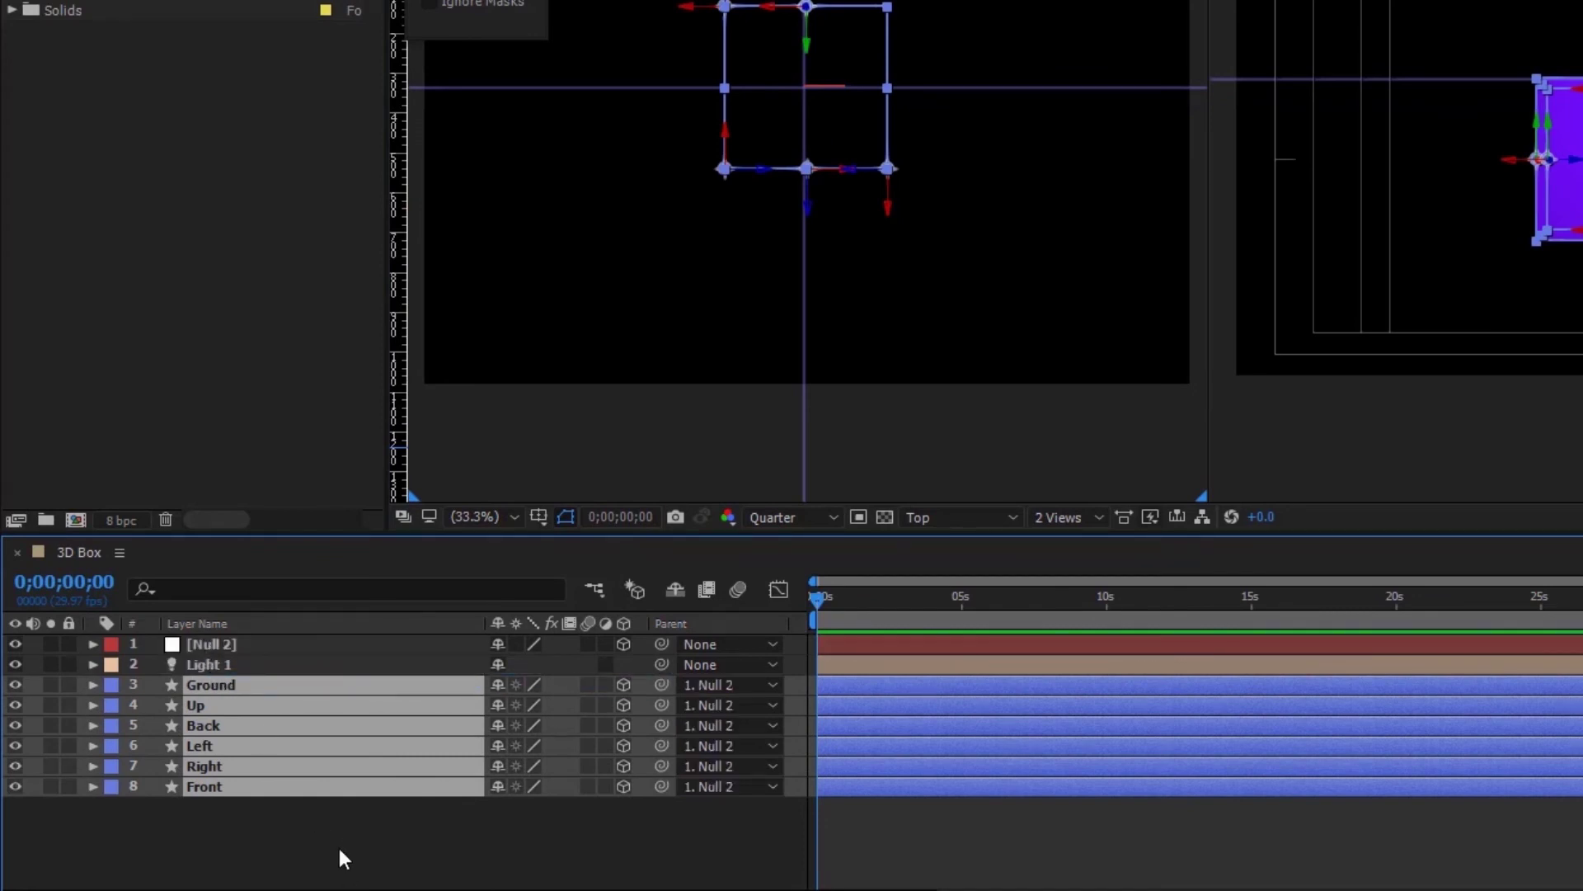
{"action": "left_click", "coordinate": [229, 665]}
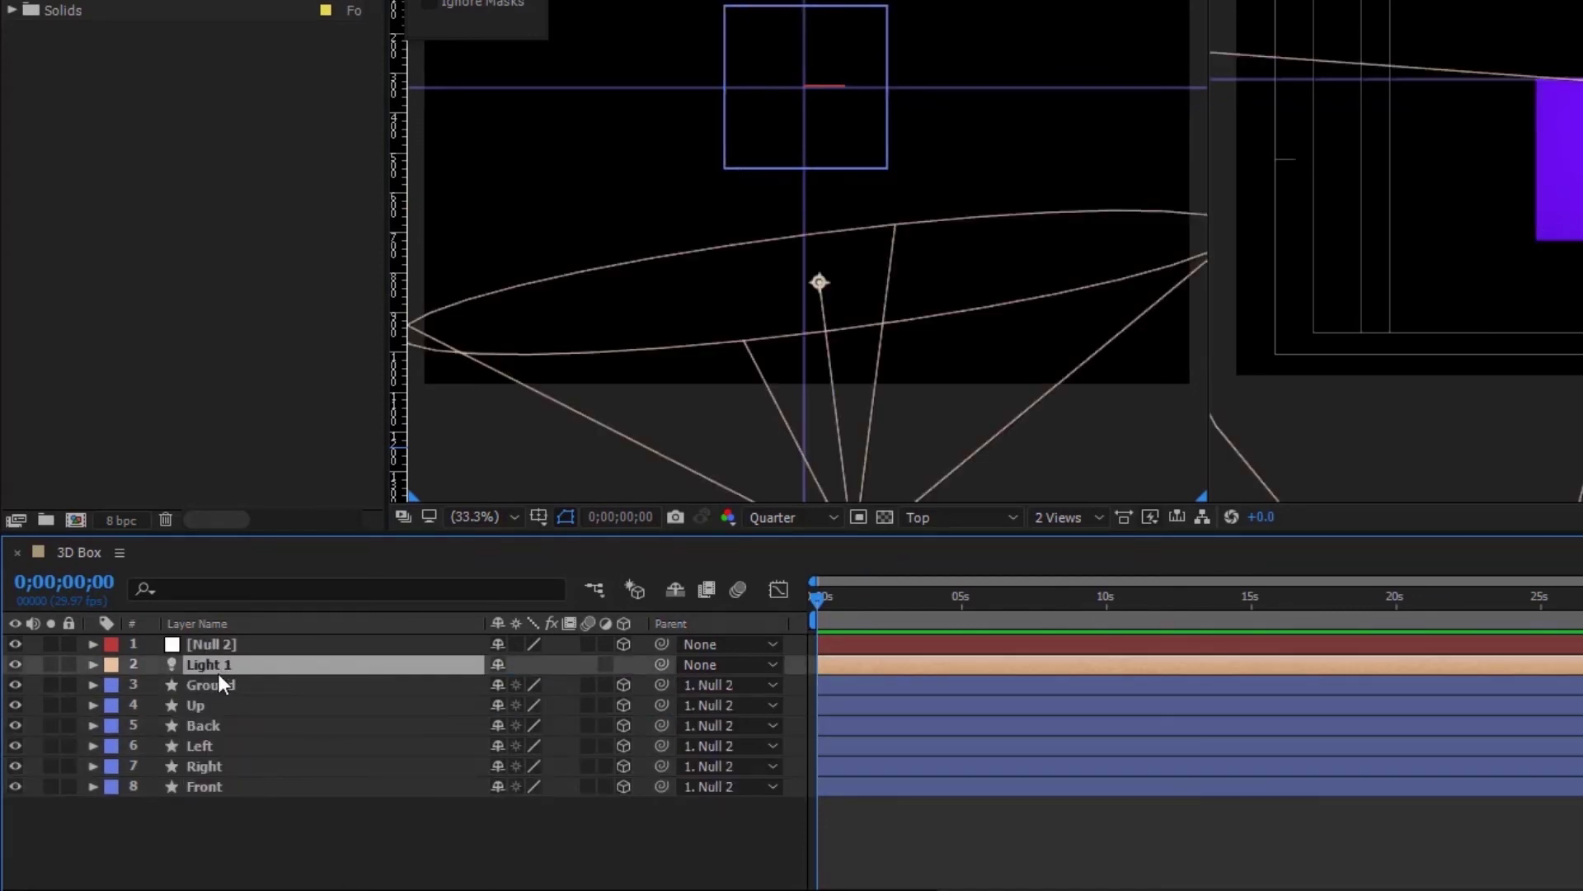
{"action": "left_click_drag", "start_coordinate": [69, 664], "coordinate": [68, 788]}
{"action": "left_click", "coordinate": [238, 643]}
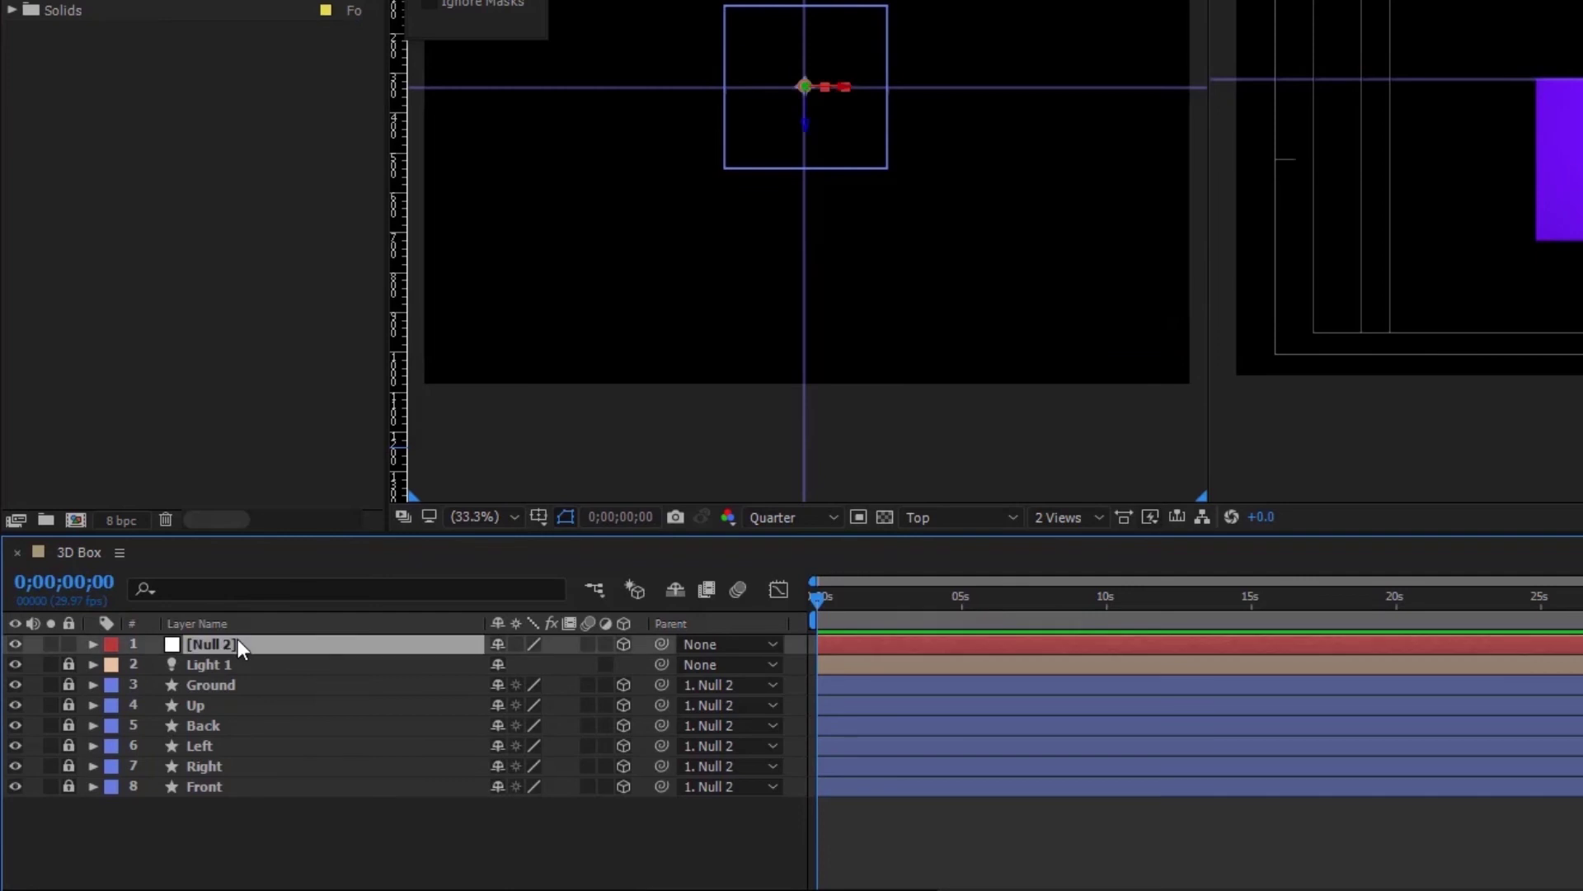
{"action": "key", "text": "r"}
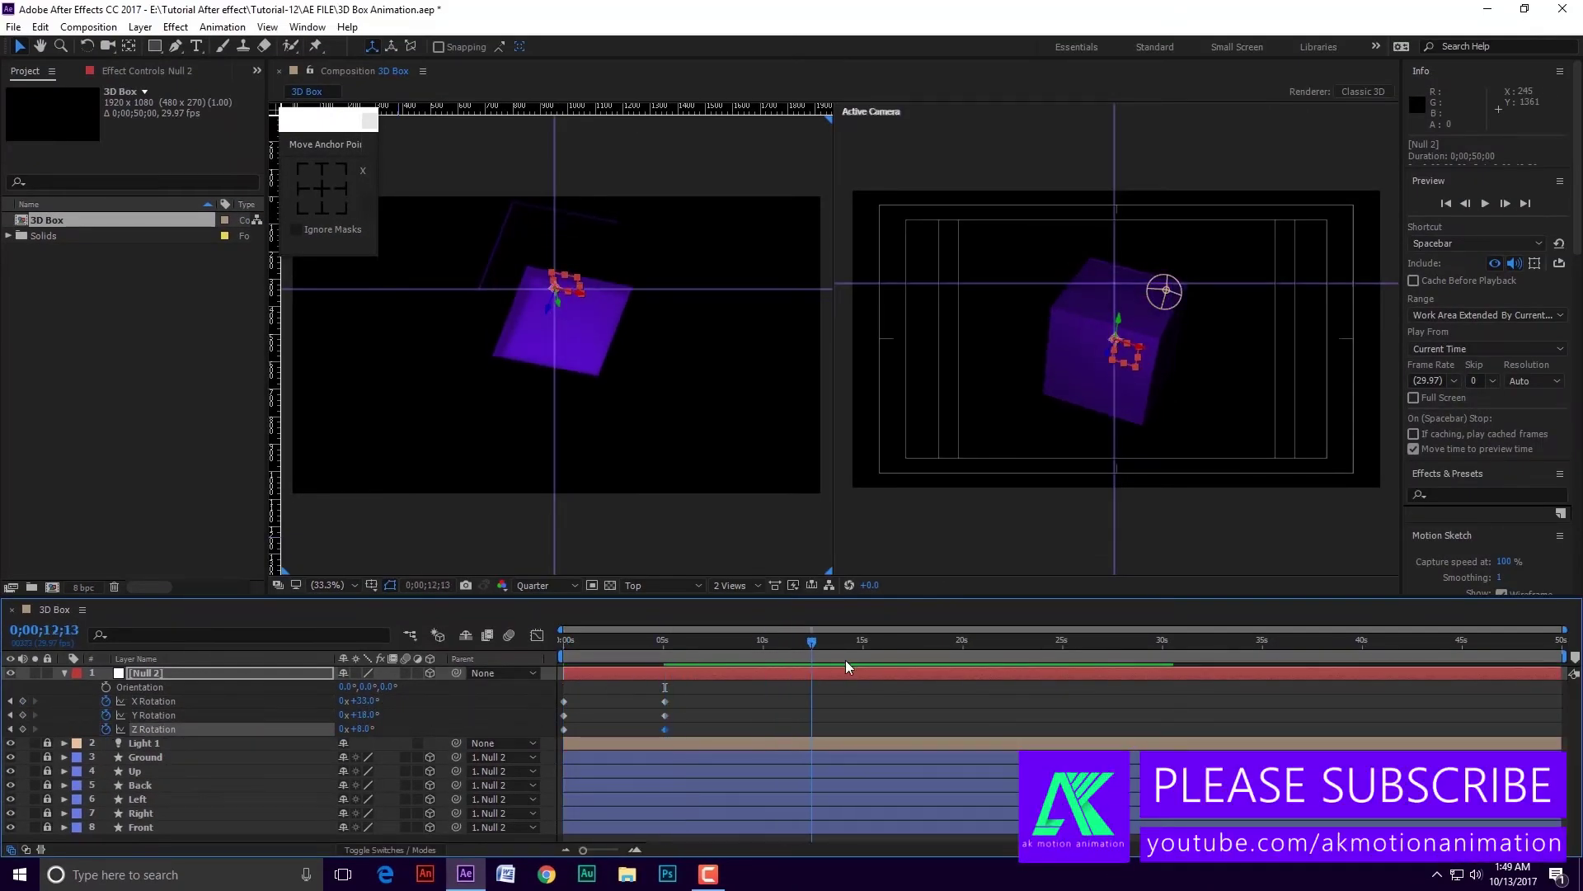
- Keyframe Null 2's rotation across the 50-second timeline and scrub to preview the tumble
{"action": "left_click_drag", "start_coordinate": [357, 729], "coordinate": [1197, 664]}
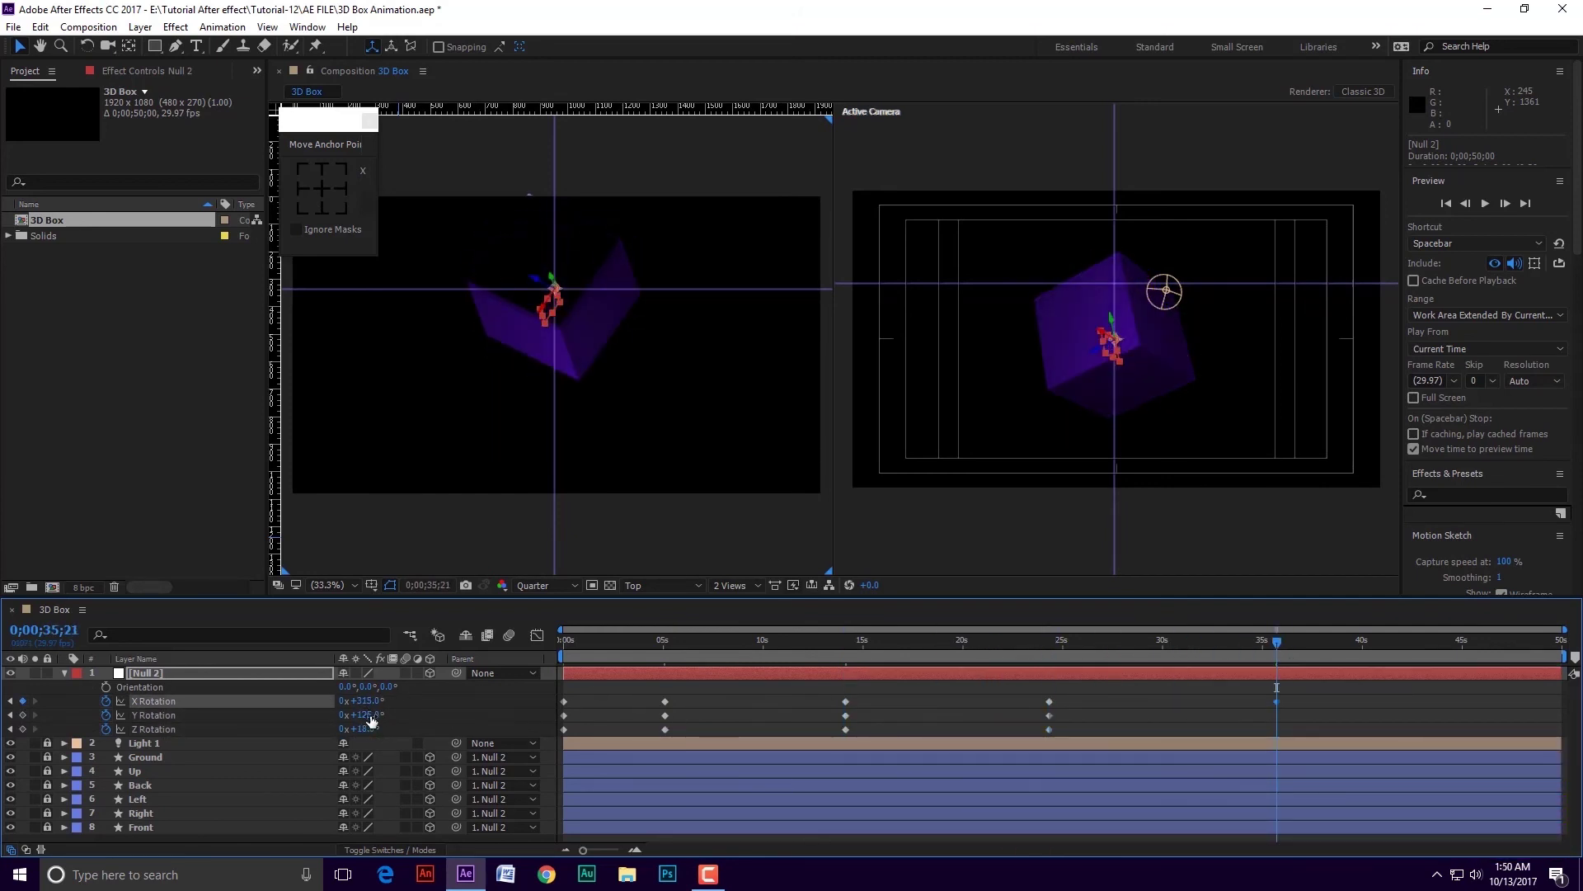
{"action": "mouse_move", "coordinate": [365, 715]}
{"action": "left_mouse_down"}
{"action": "mouse_move", "coordinate": [418, 719]}
{"action": "mouse_move", "coordinate": [385, 700]}
{"action": "left_mouse_up"}
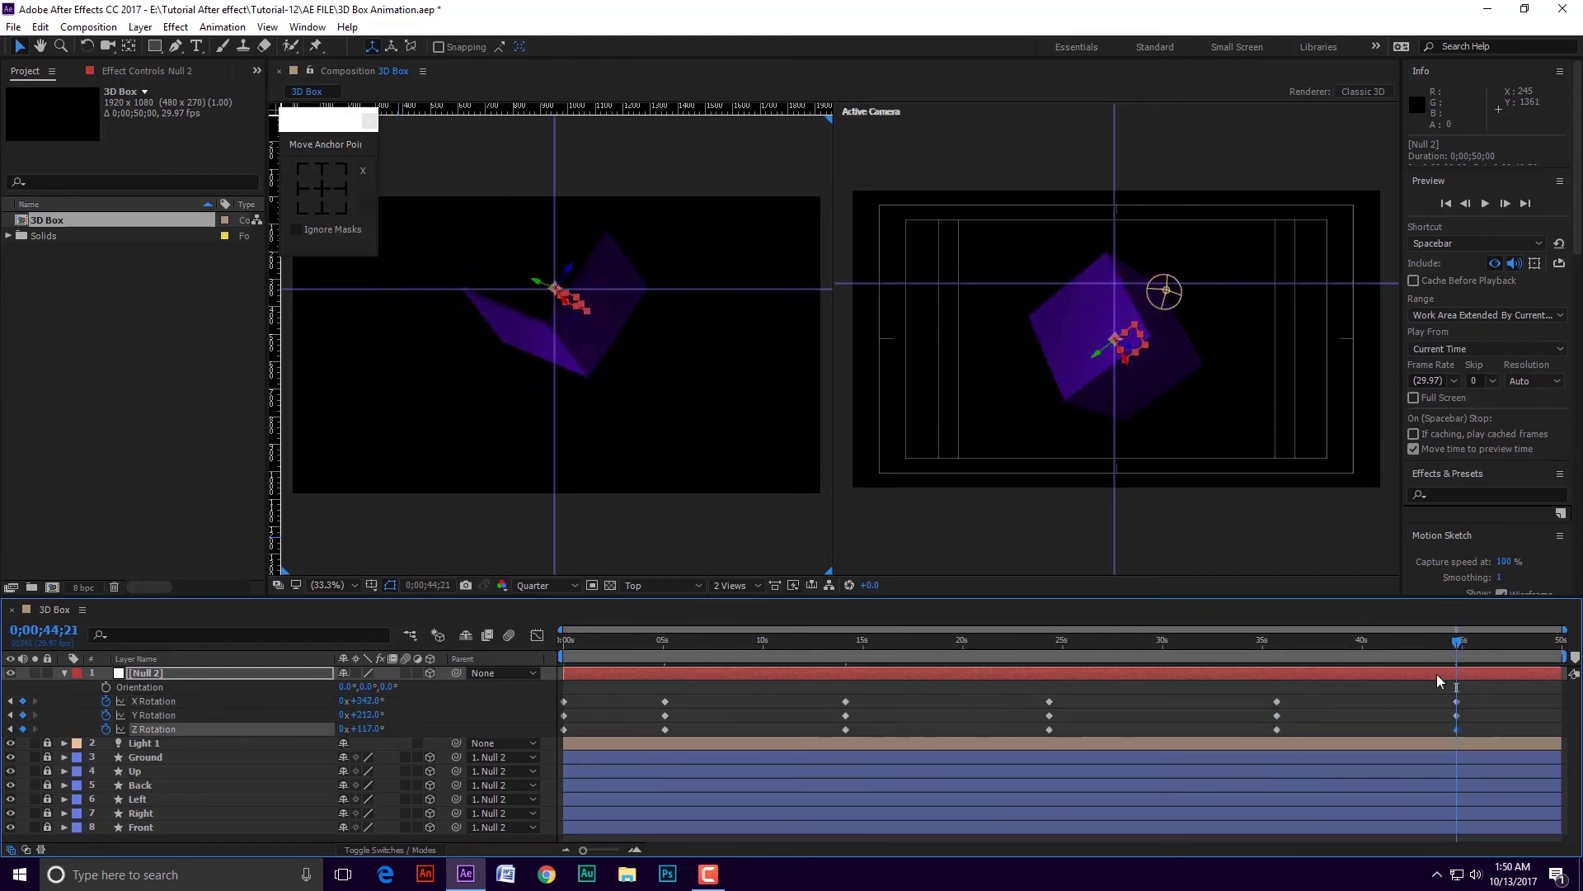
{"action": "key", "text": "End"}
{"action": "left_click_drag", "start_coordinate": [743, 643], "coordinate": [1554, 636]}
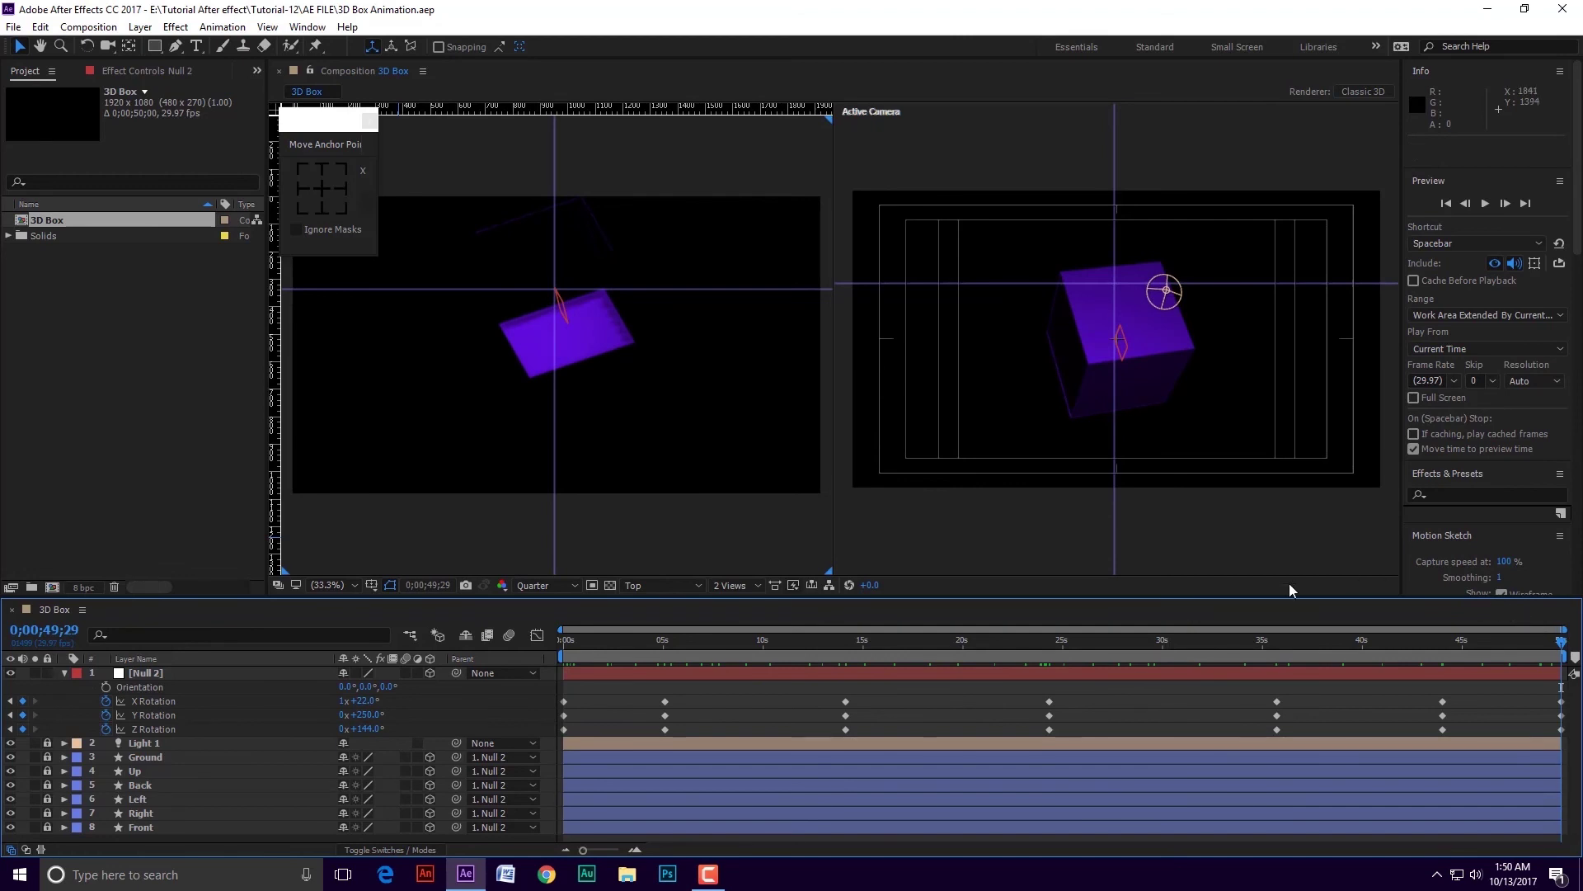